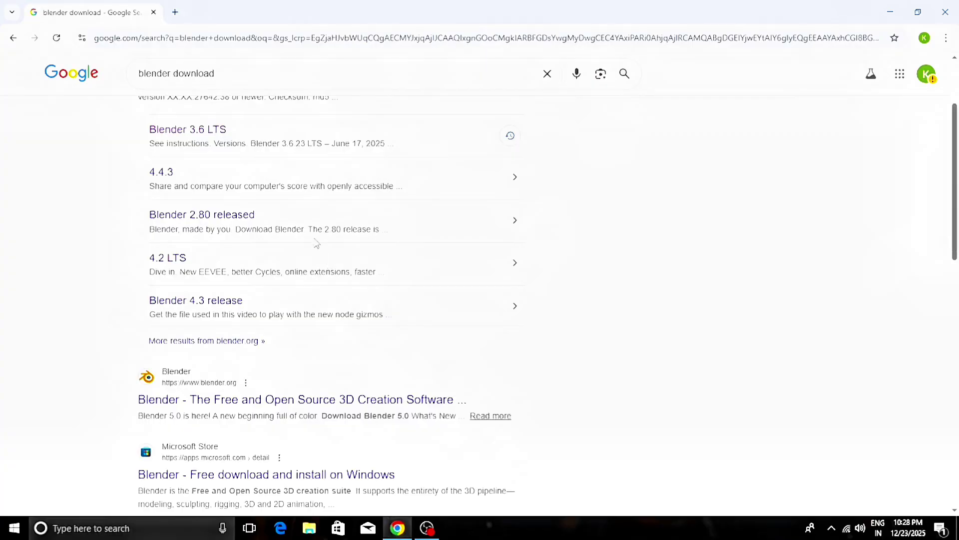
Open the Blender 3.6 LTS page from the search results and download the Windows installer of Blender 3.6.23 LTS.
scroll(313, 242, up, 1)
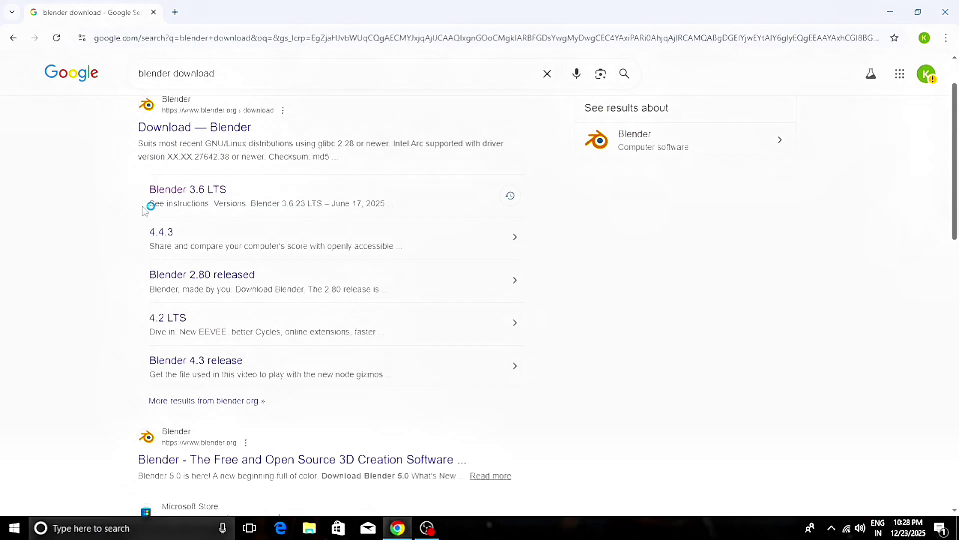
mouse_move(220, 179)
mouse_down()
mouse_move(152, 180)
mouse_move(247, 156)
mouse_up()
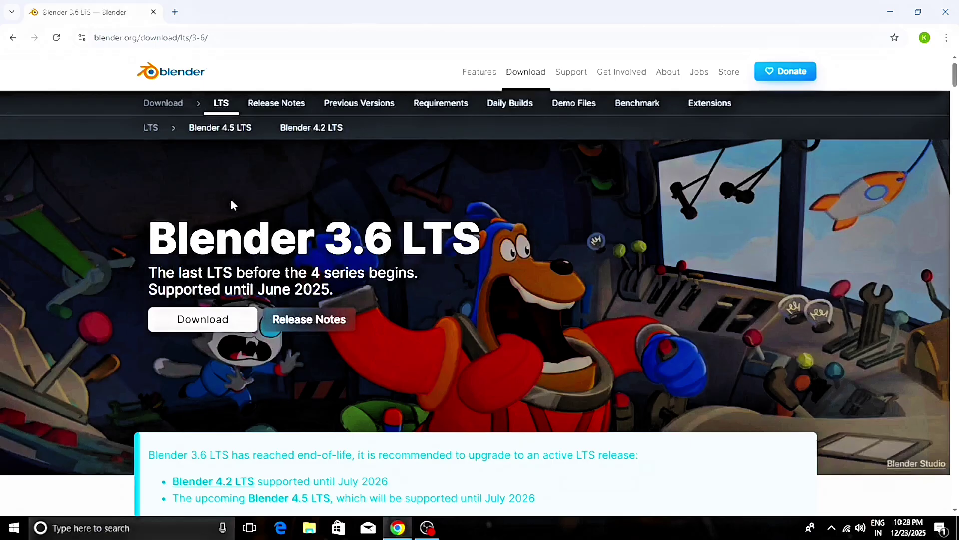
scroll(278, 238, down, 6)
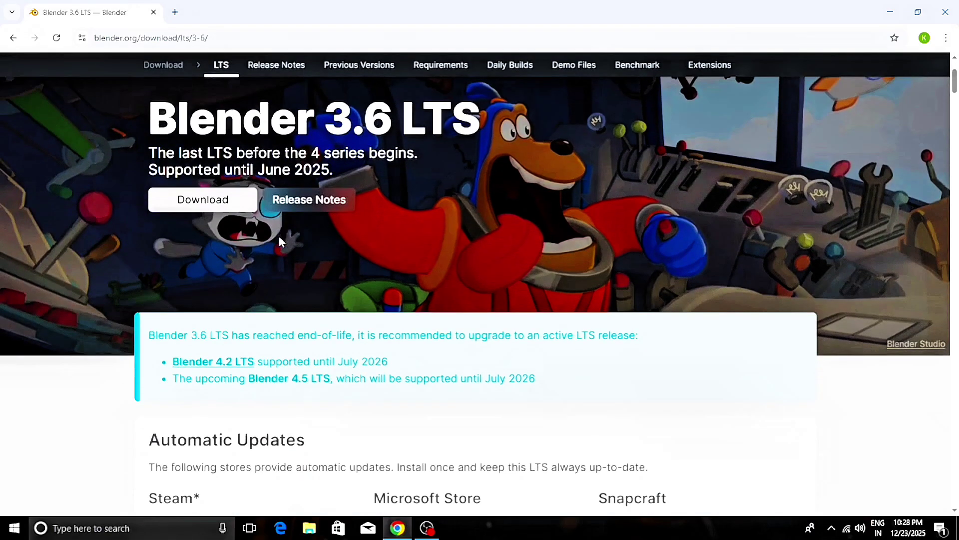
scroll(280, 238, down, 10)
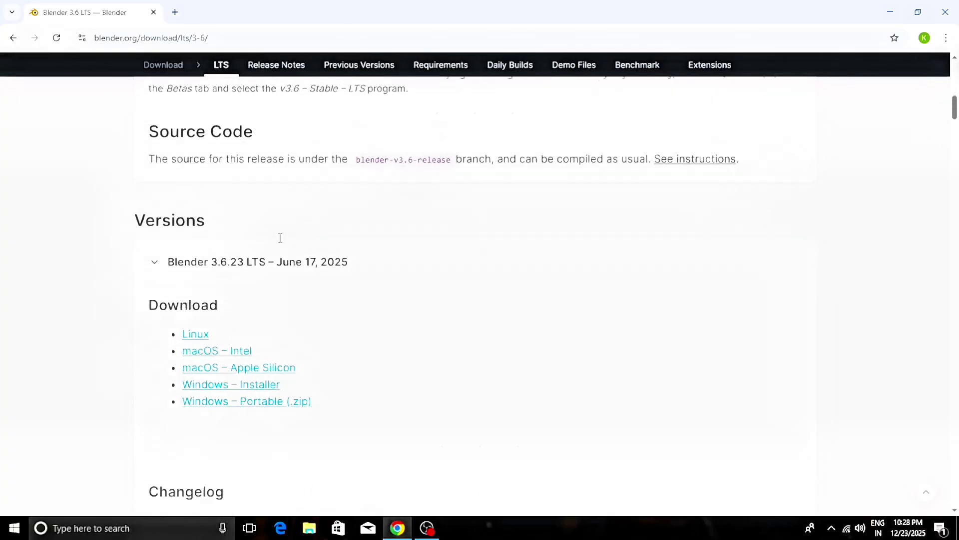
scroll(281, 243, up, 3)
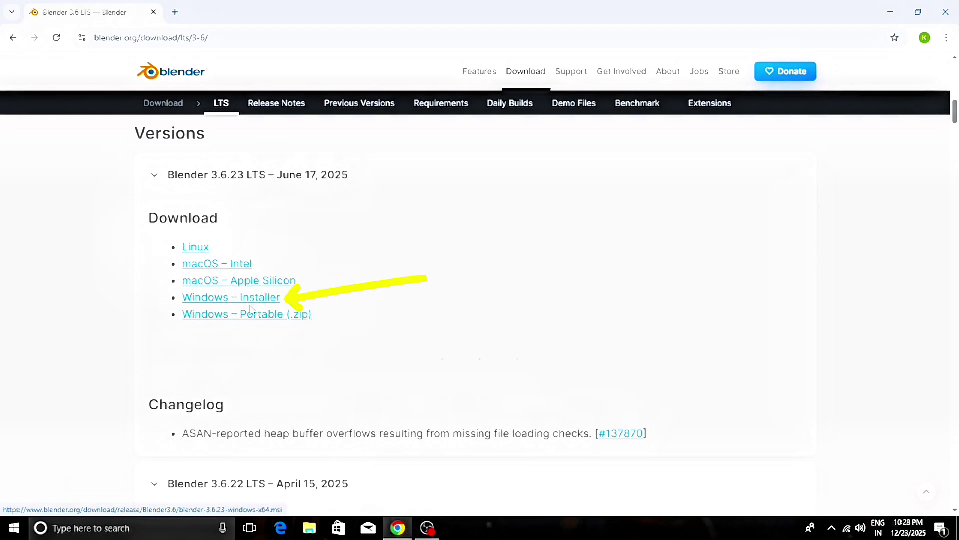
click(201, 299)
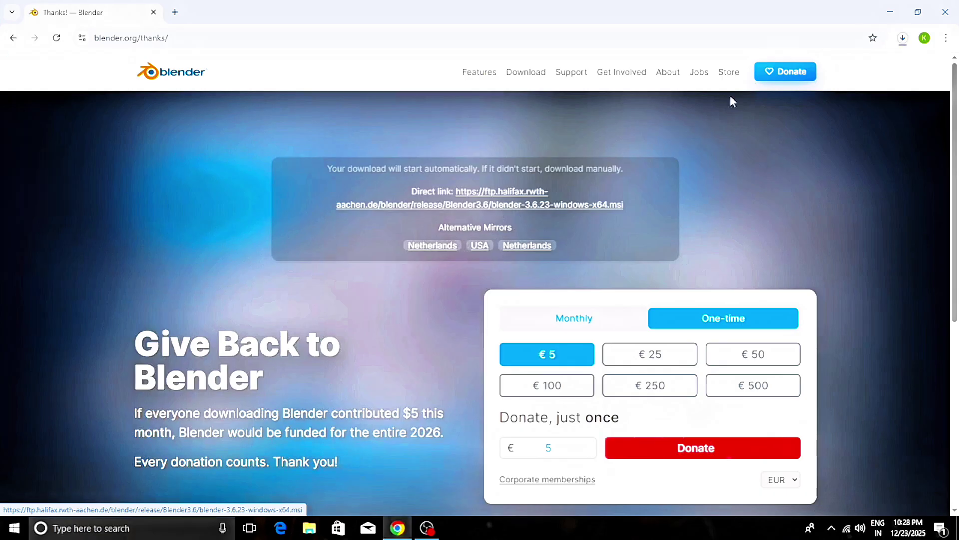
Run the downloaded Blender 3.6.23 installer, accept the license agreement and complete the setup with the default features and location.
click(902, 39)
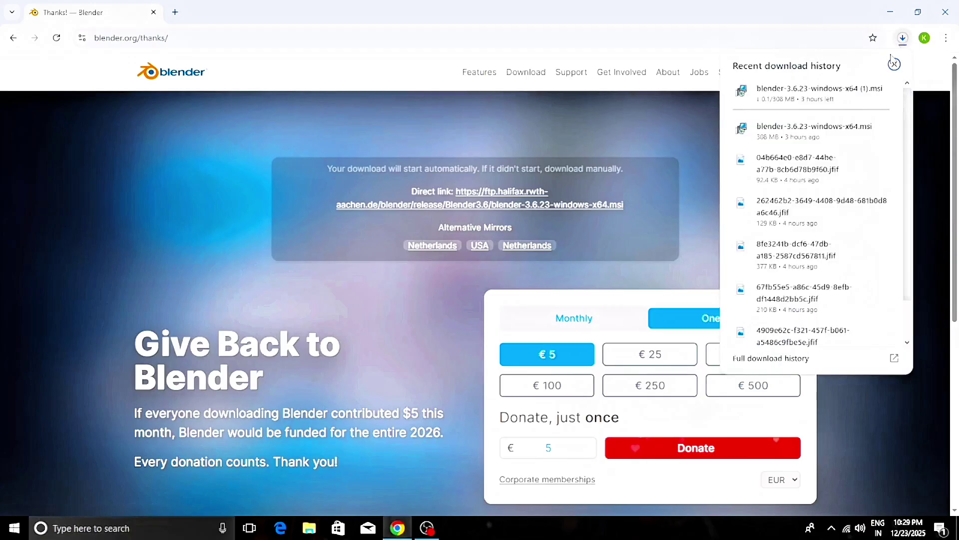
click(860, 90)
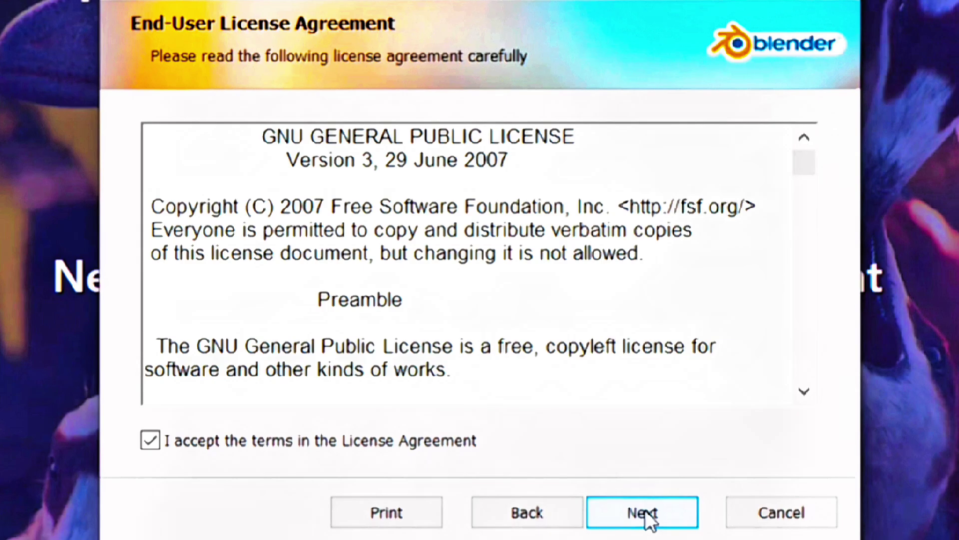
click(645, 511)
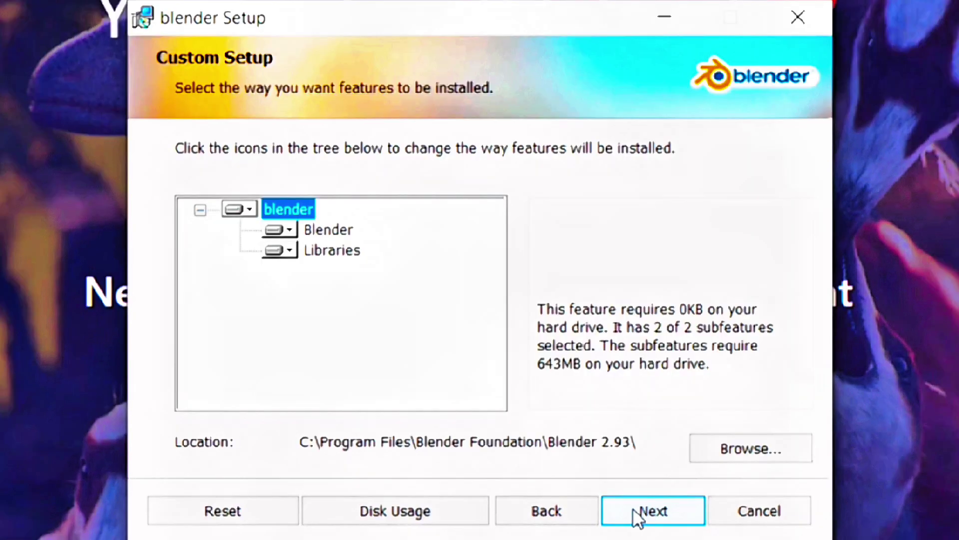
click(638, 514)
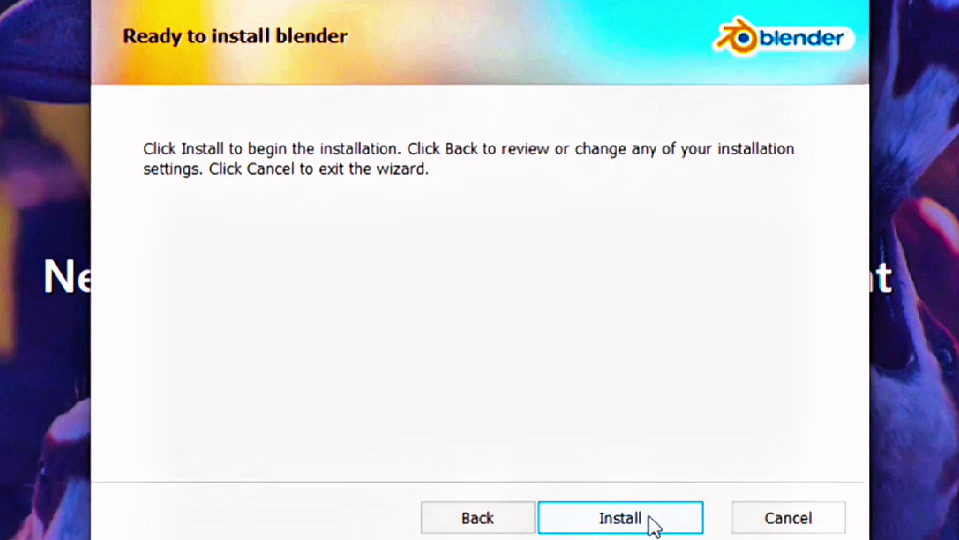
click(651, 519)
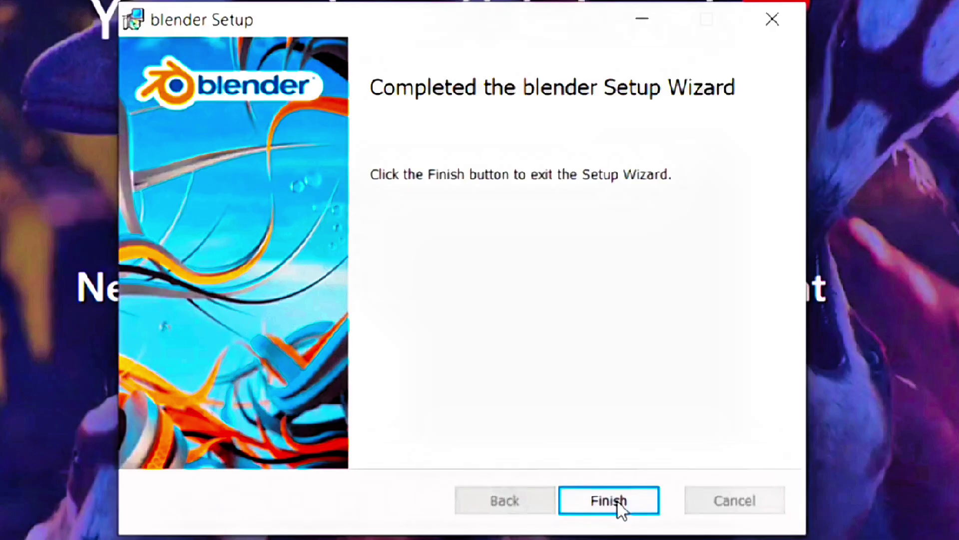
click(618, 501)
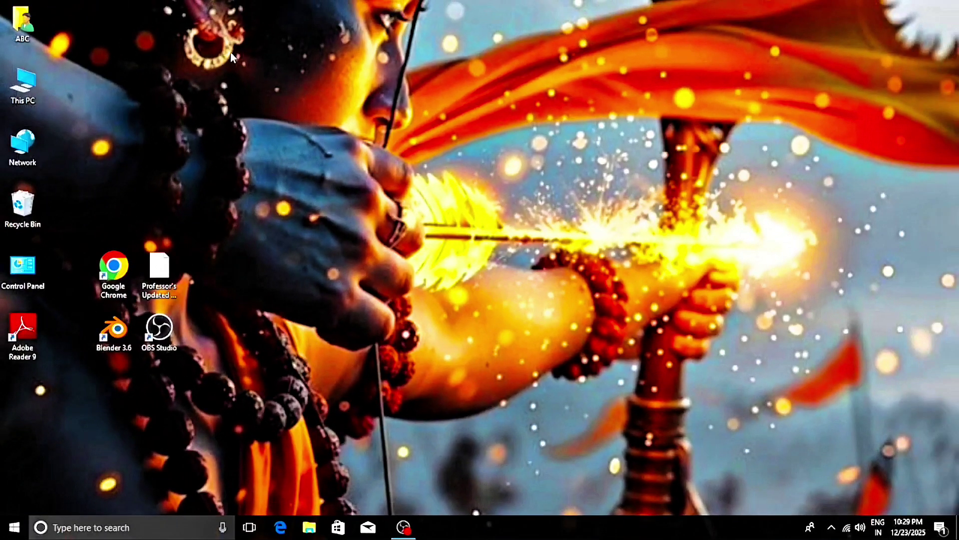
right_click(231, 53)
click(279, 89)
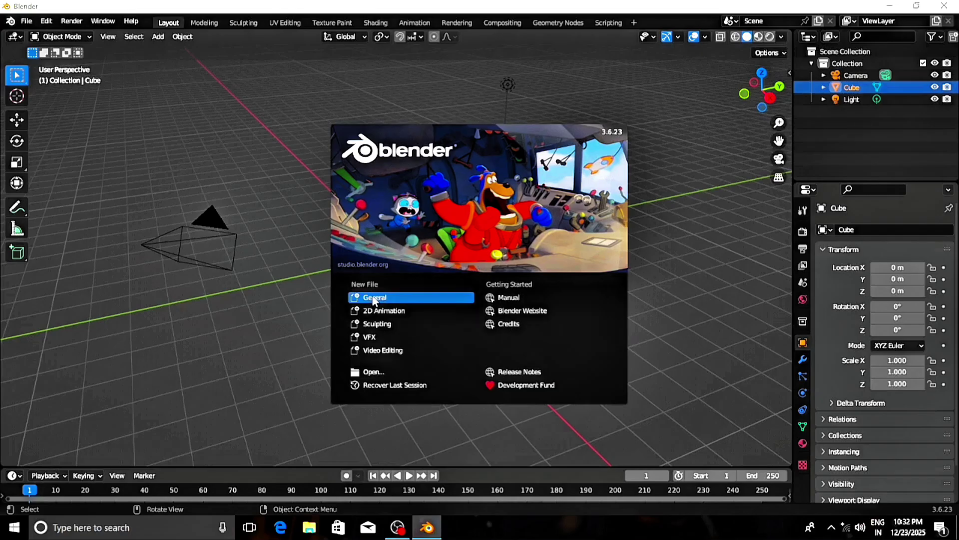
Switch to Blender and create a new General file from the splash screen.
click(375, 298)
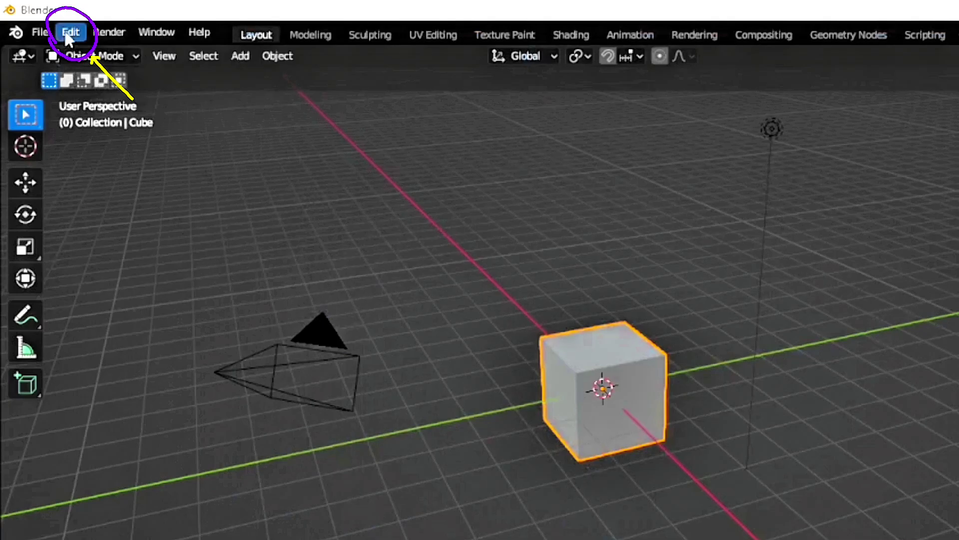
Import the keymap file "Professor's Updated Keymap (1).py" from the Desktop folder into Blender's keymap preferences.
click(68, 34)
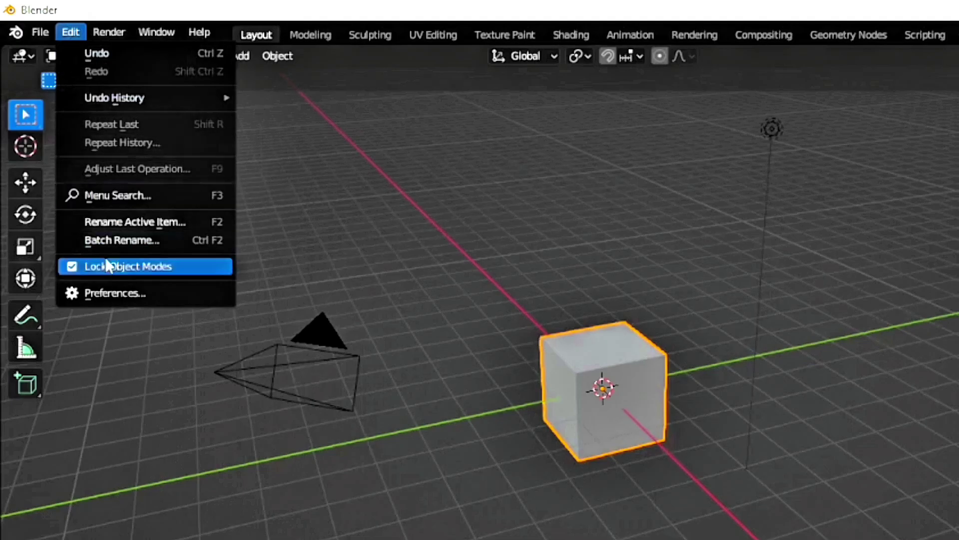
click(125, 294)
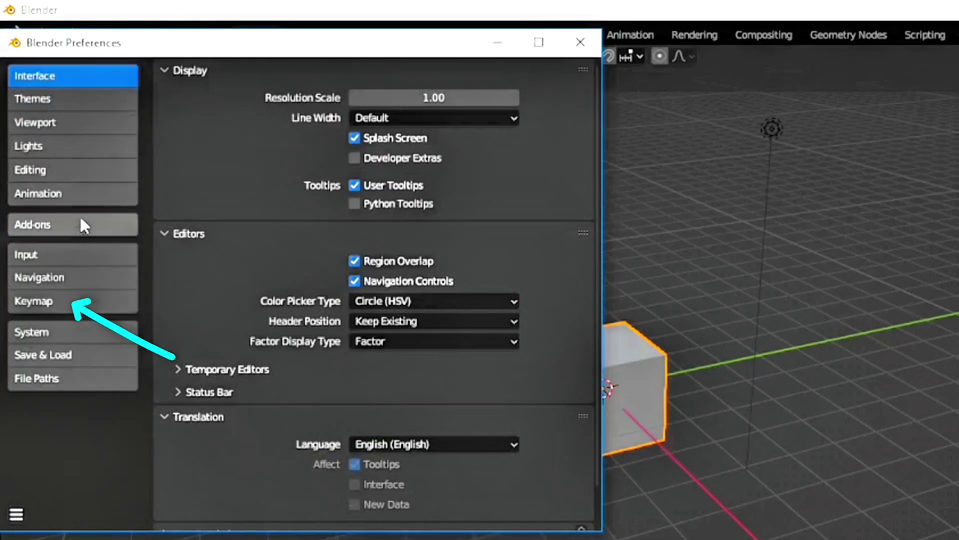
click(88, 294)
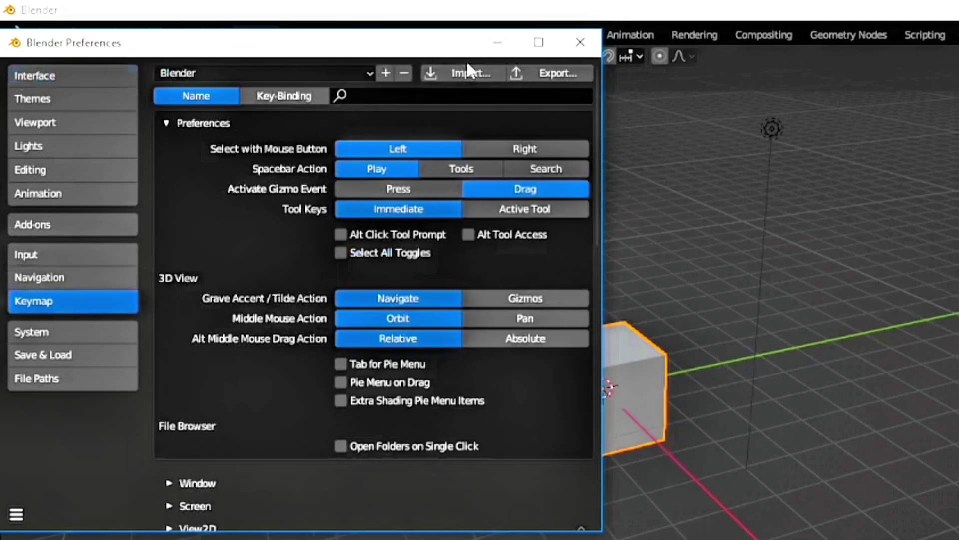
click(457, 73)
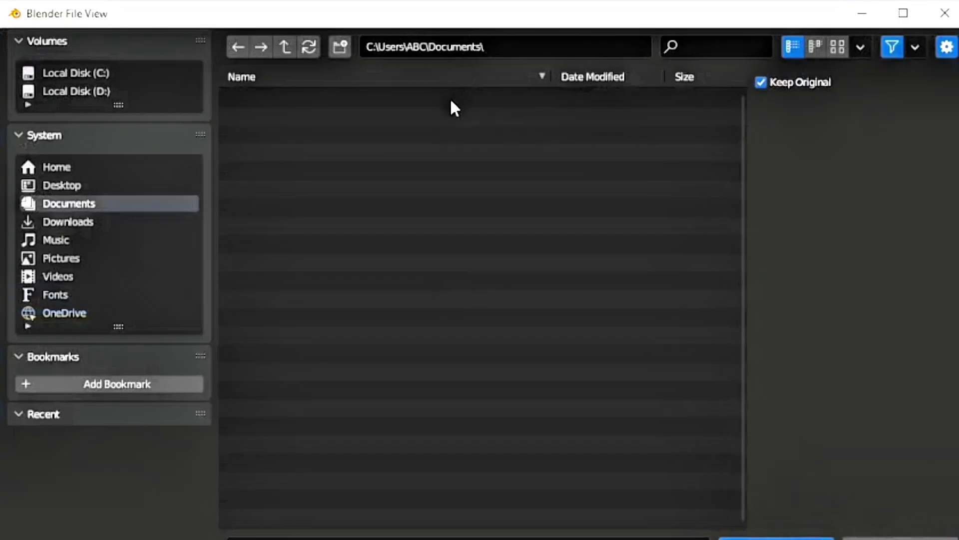
click(179, 218)
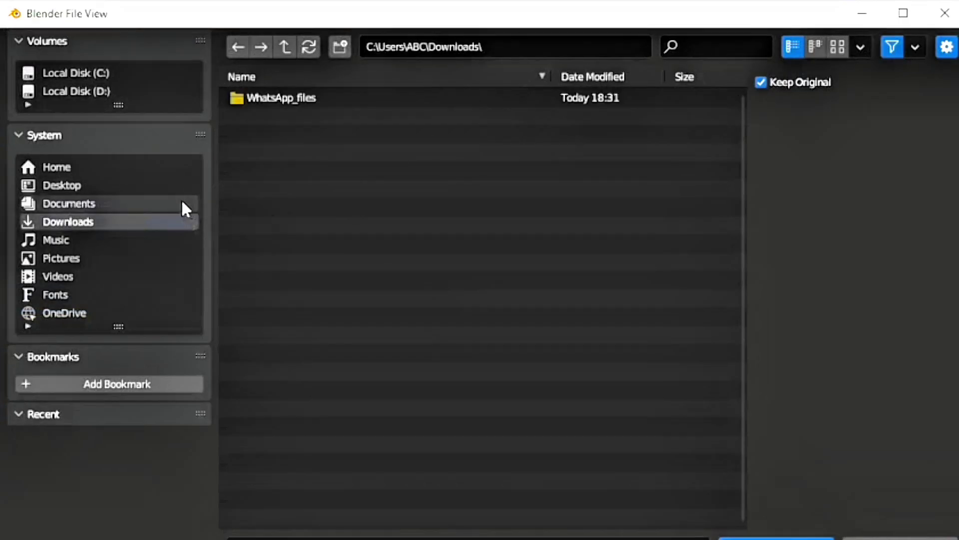
click(106, 185)
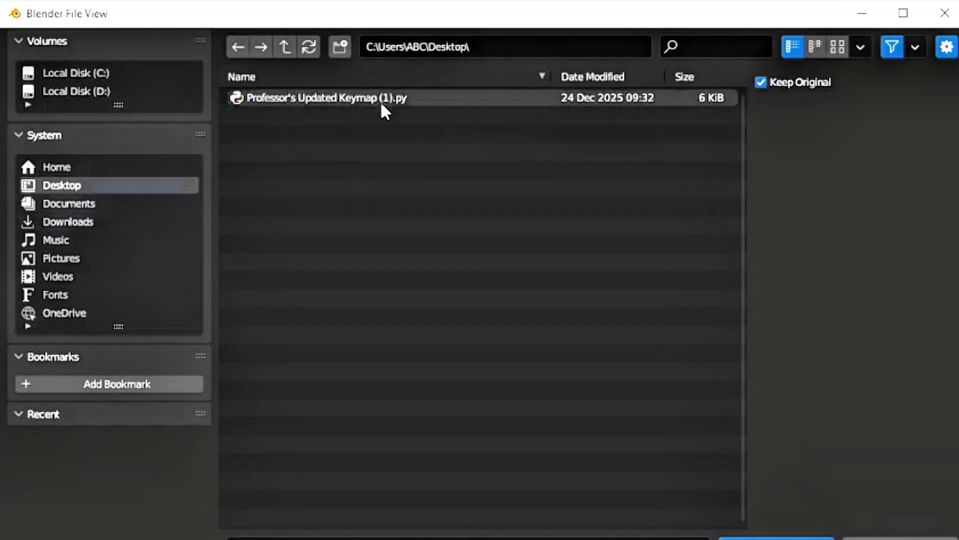
click(357, 98)
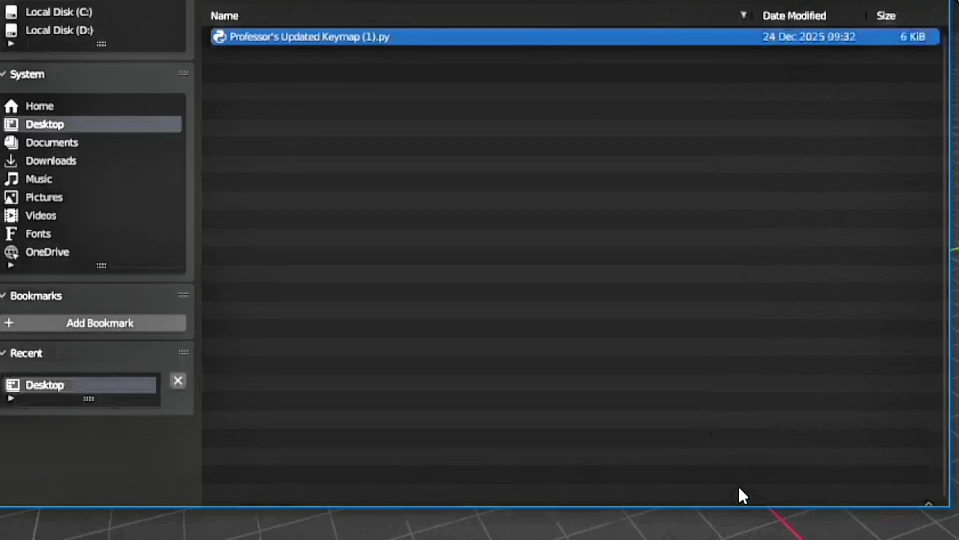
click(740, 492)
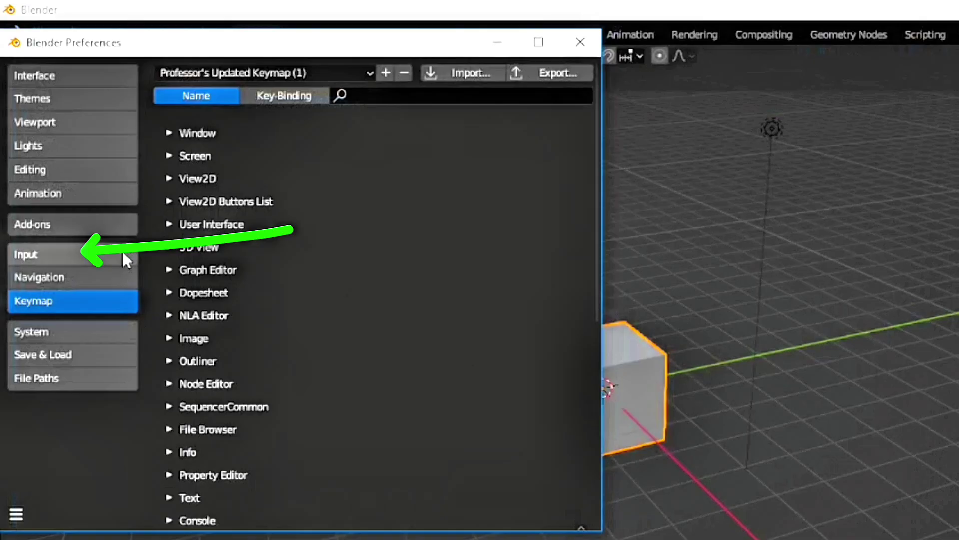
Enable Emulate 3 Button Mouse in the input preferences and close the preferences window.
click(122, 253)
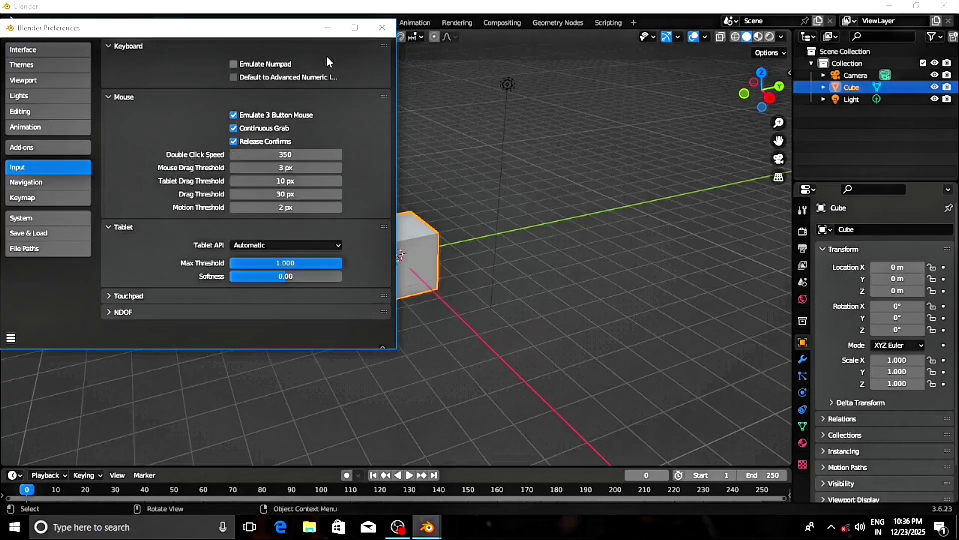
click(382, 29)
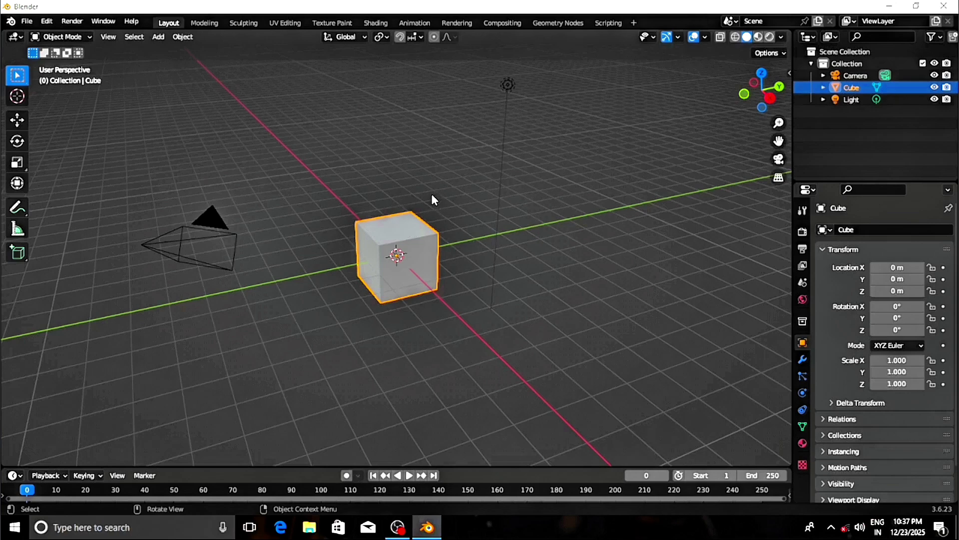
Examine the default cube from several angles and distances by orbiting around it and zooming in and out.
middle_drag(432, 195, 430, 193)
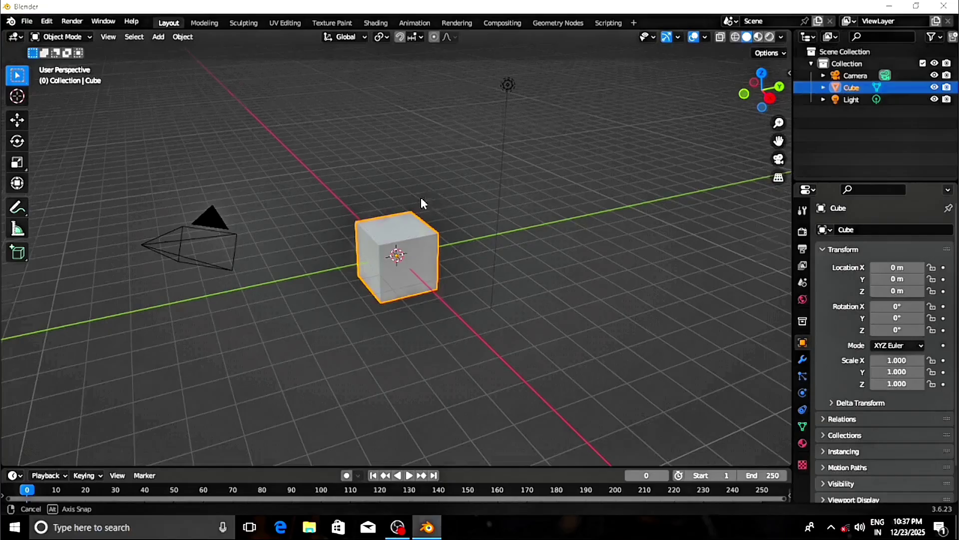
middle_drag(422, 203, 580, 193)
alt+drag(580, 193, 471, 191)
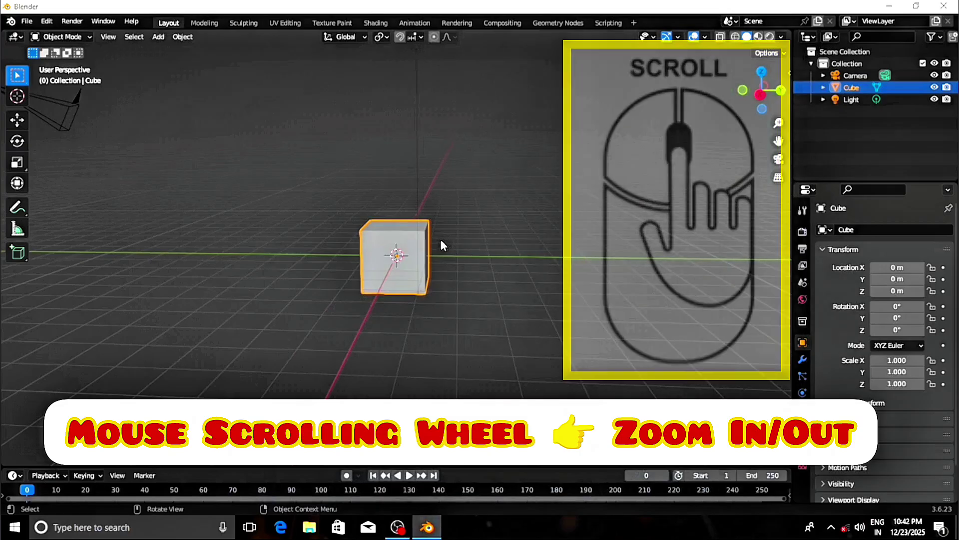
scroll(441, 241, up, 2)
scroll(442, 245, down, 4)
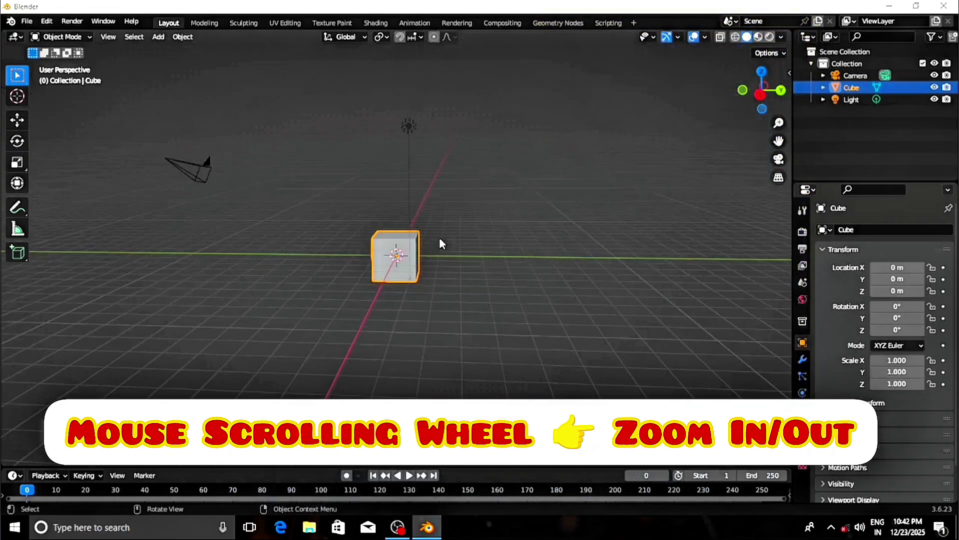
scroll(441, 245, up, 4)
scroll(440, 239, down, 3)
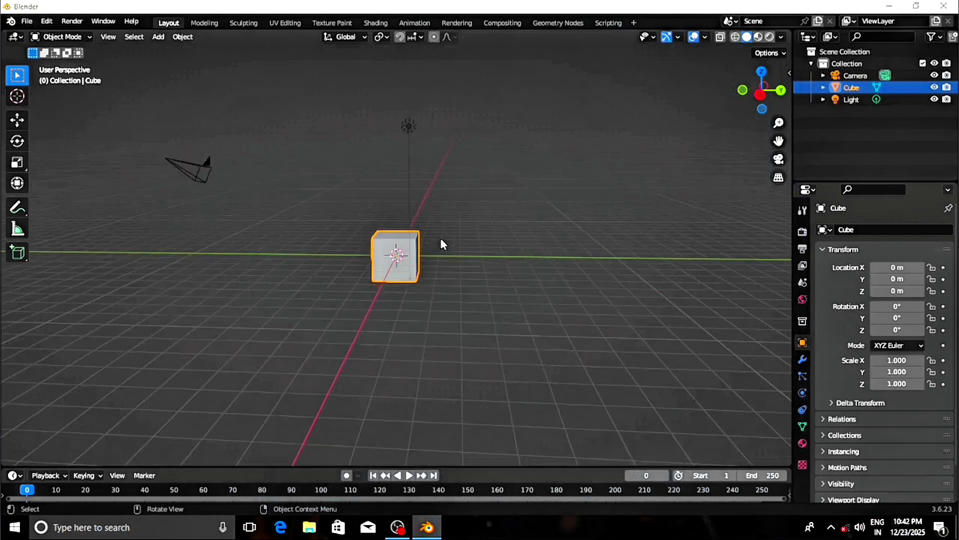
middle_drag(438, 235, 422, 237)
scroll(422, 240, up, 2)
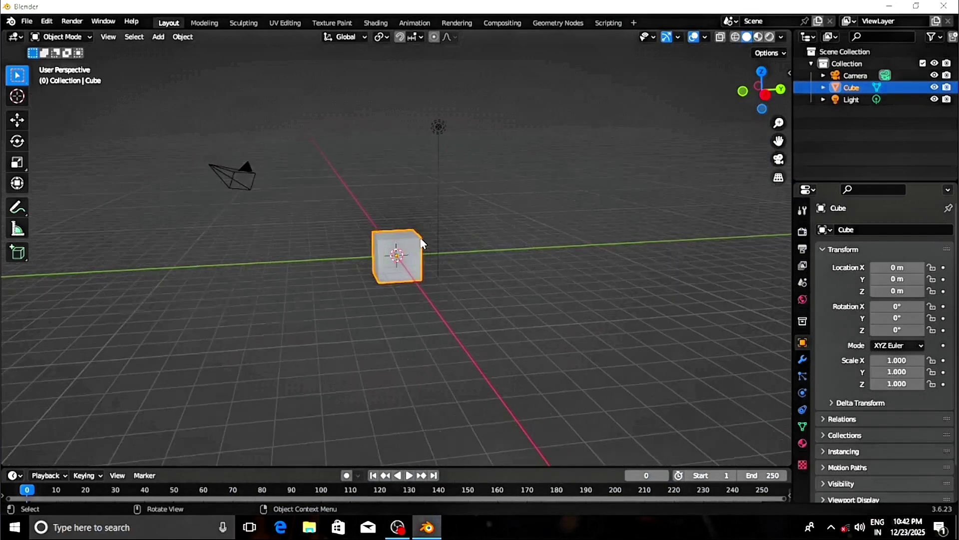
scroll(421, 243, up, 1)
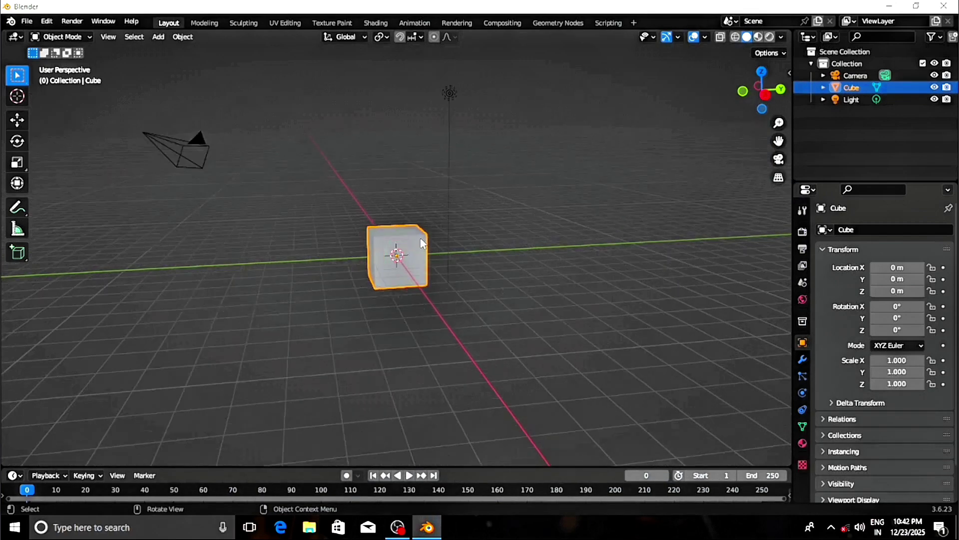
Practise selecting single objects in the viewport: the light, the camera, the light again, nothing, and finally the cube.
click(448, 195)
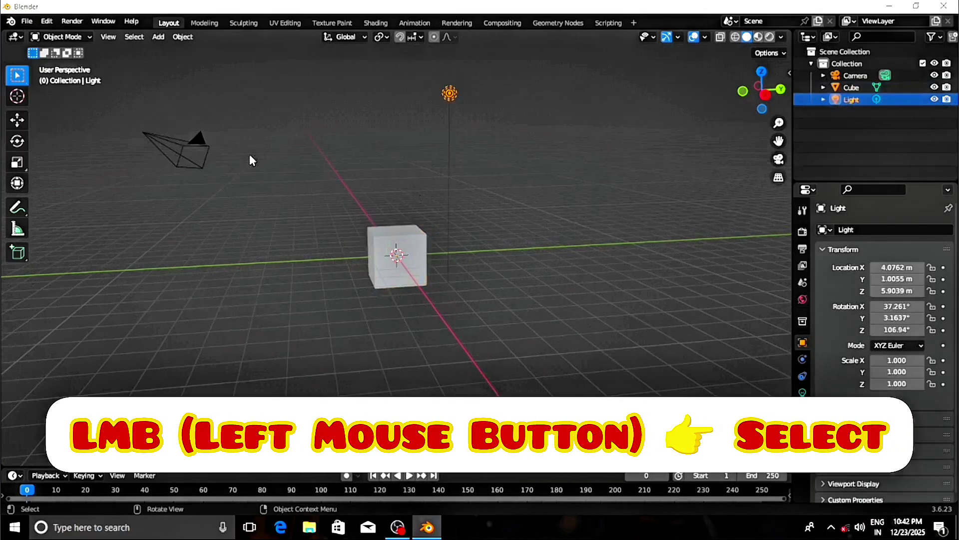
click(202, 144)
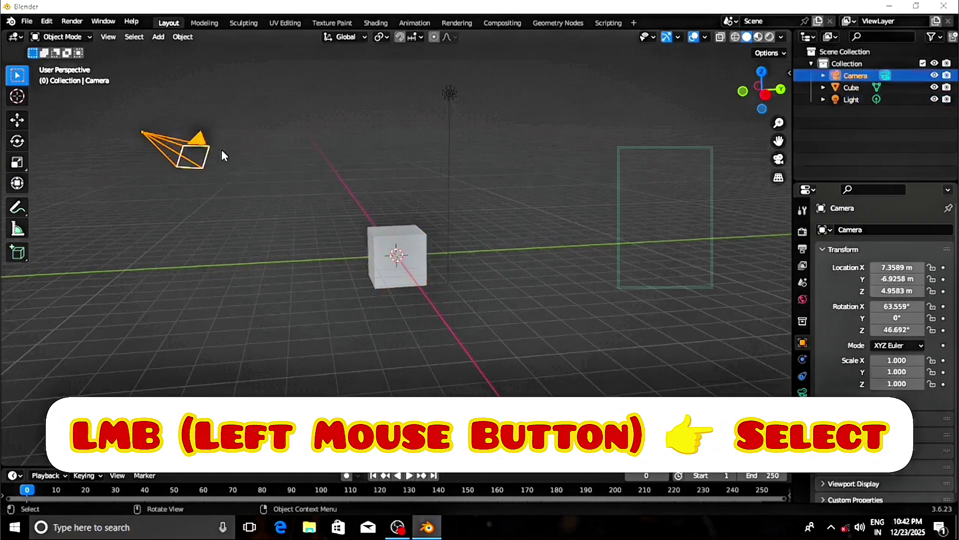
click(445, 94)
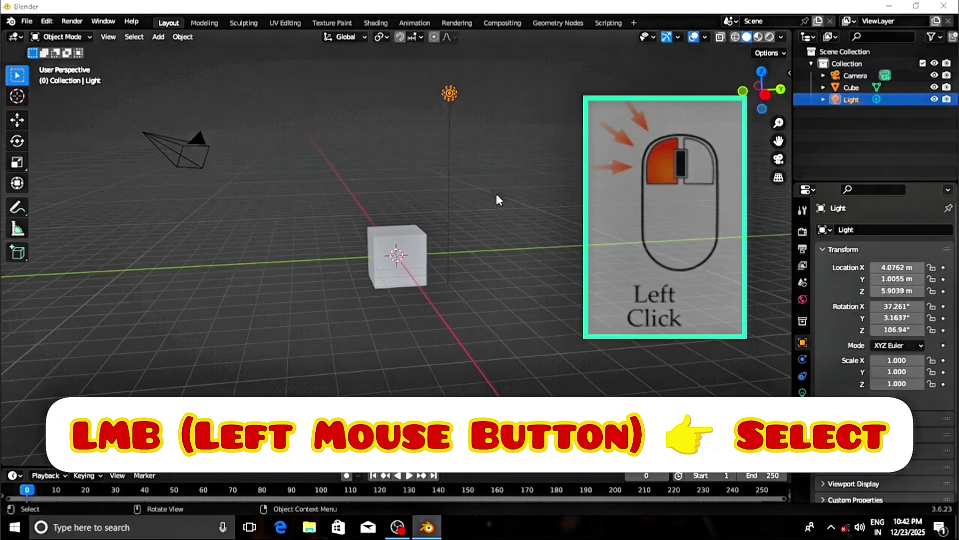
click(496, 194)
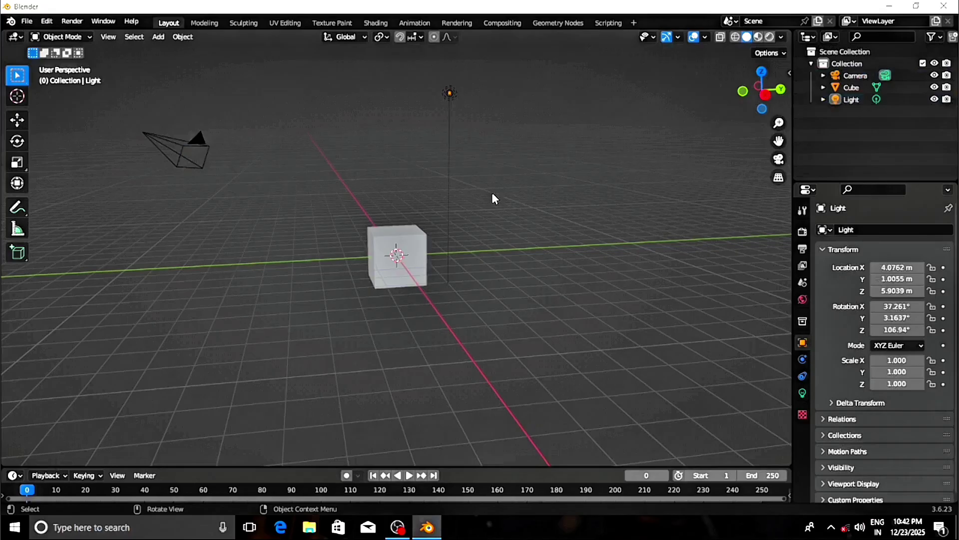
middle_drag(487, 198, 469, 203)
click(403, 239)
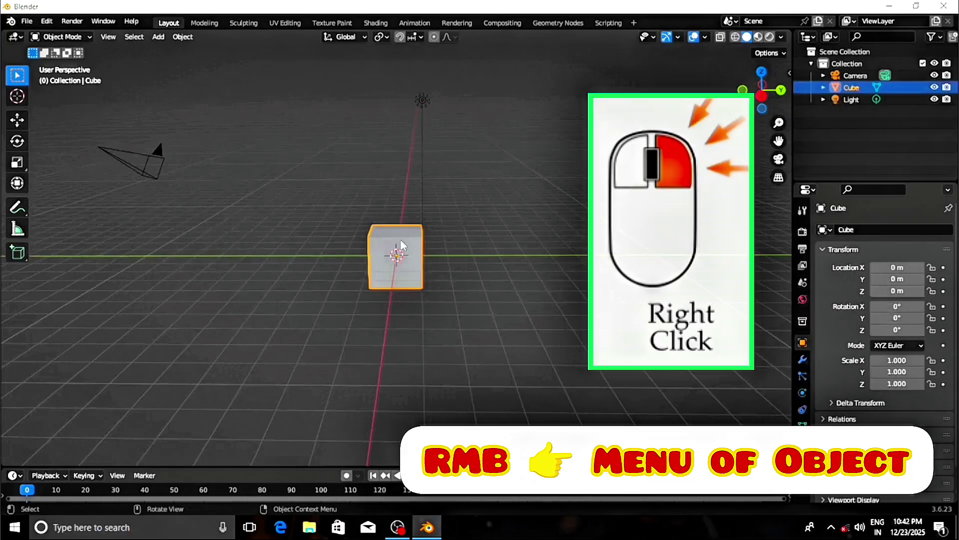
Examine the object context menu of the selected cube, including its Convert To options.
right_click(418, 250)
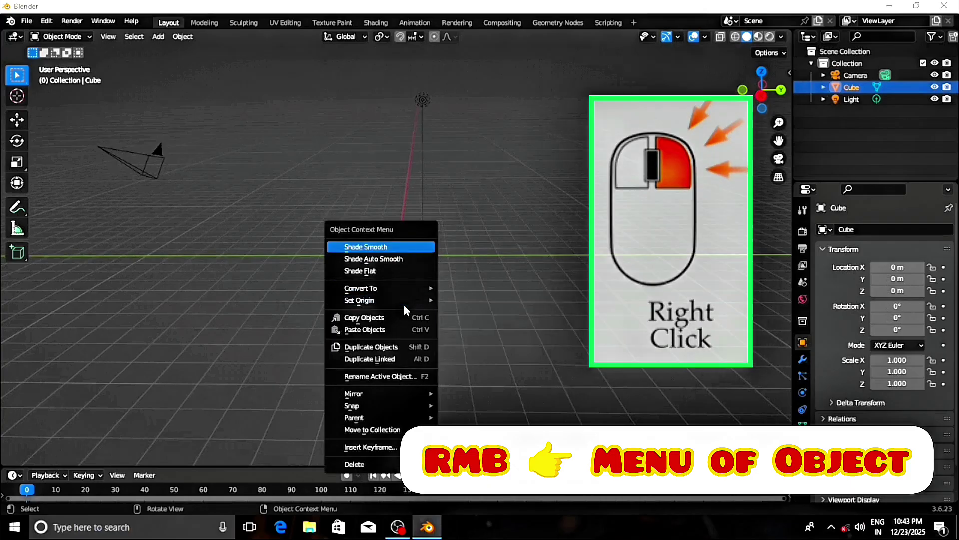
scroll(404, 305, up, 7)
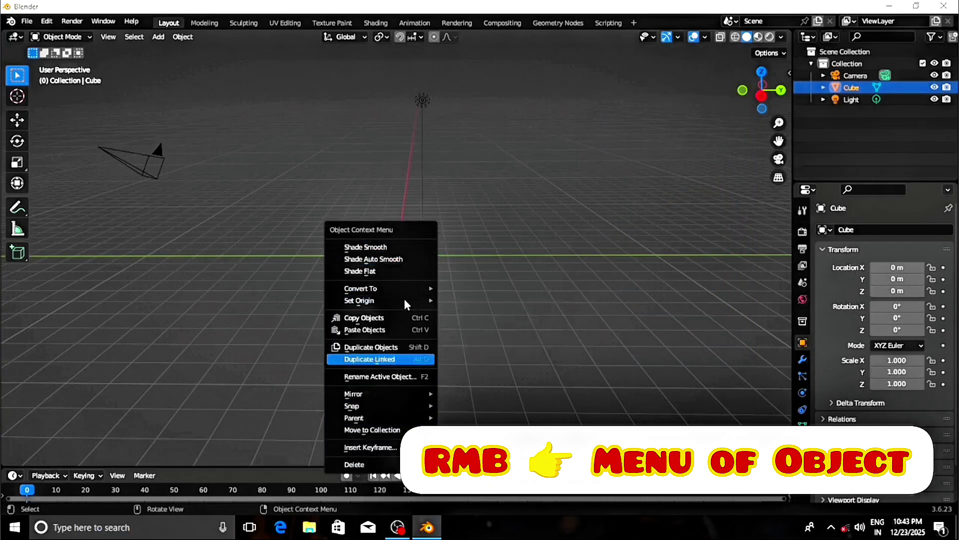
mouse_move(427, 292)
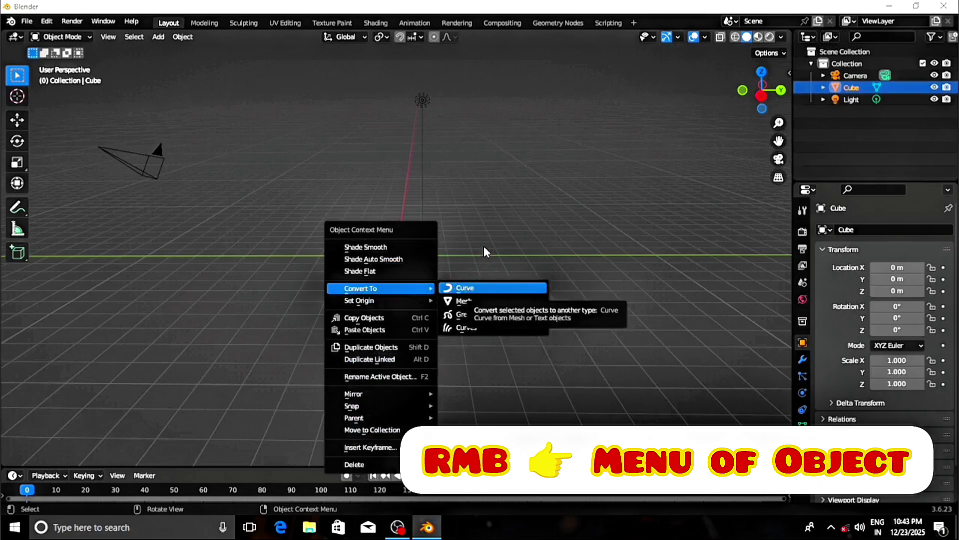
key(Escape)
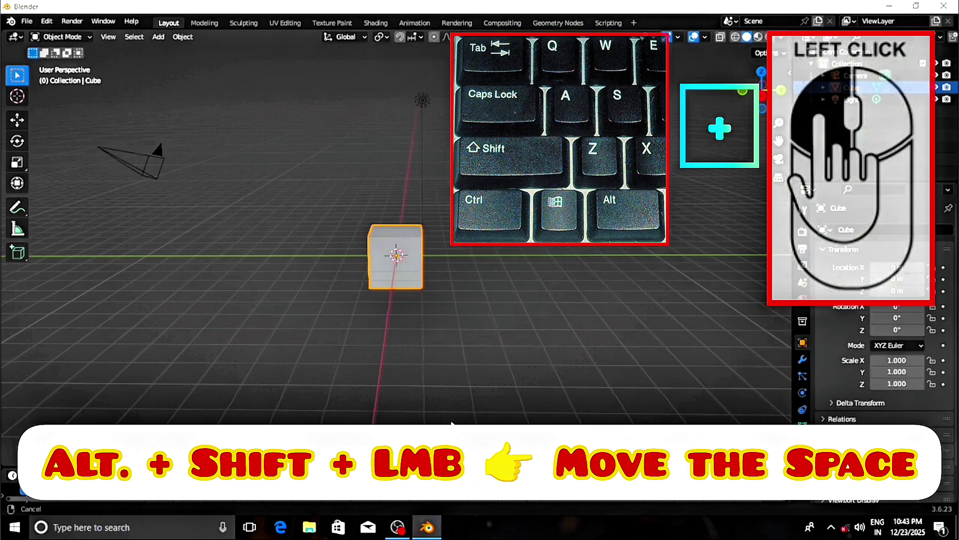
Practise panning the viewport, combined with zooming and orbiting, to view the cube from different positions.
alt+shift+drag(452, 424, 437, 399)
scroll(438, 396, up, 2)
scroll(440, 402, down, 5)
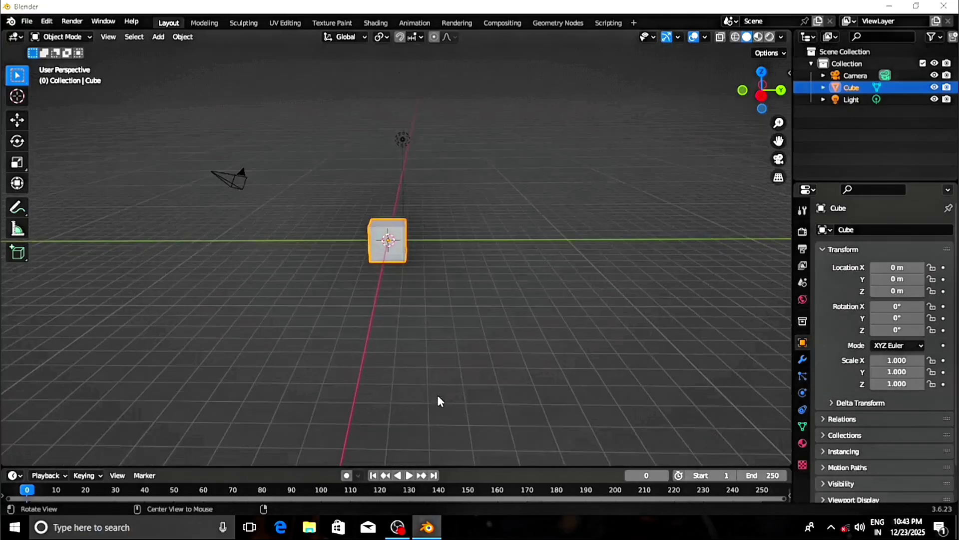
alt+shift+drag(438, 397, 417, 403)
middle_drag(417, 408, 275, 447)
alt+drag(275, 447, 500, 340)
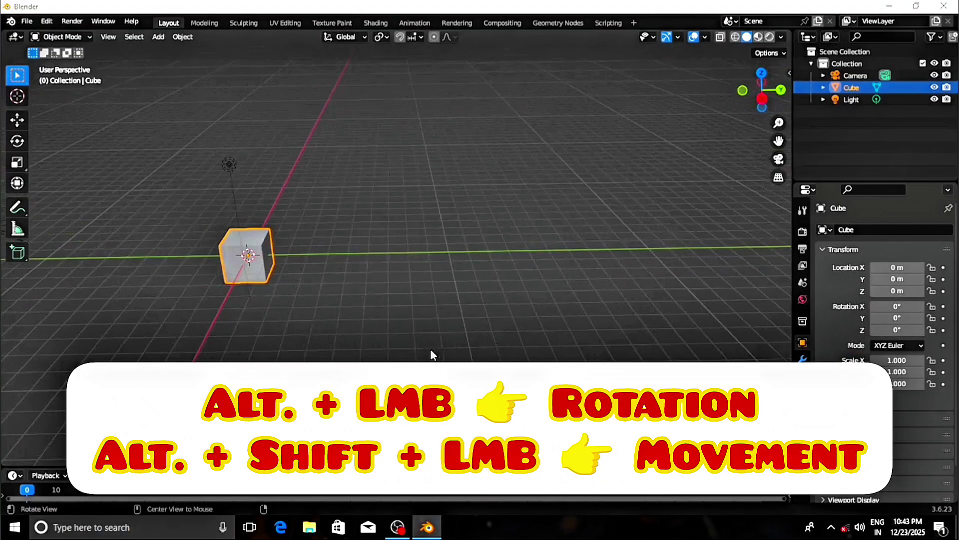
alt+shift+drag(417, 355, 538, 298)
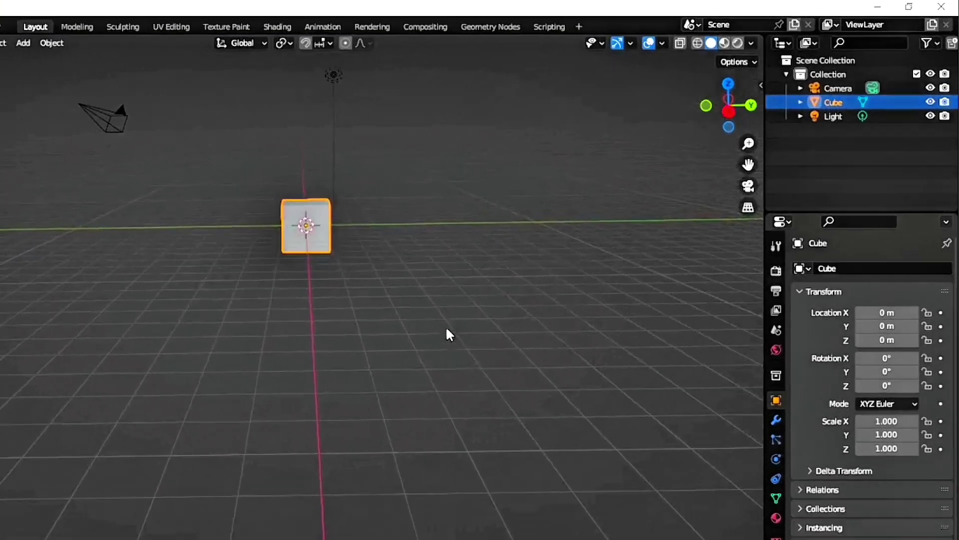
alt+drag(447, 329, 475, 328)
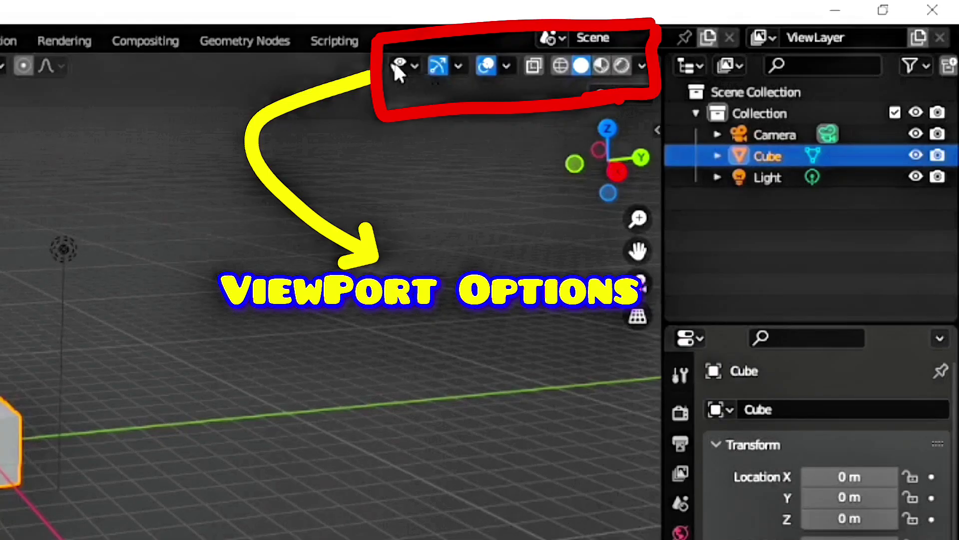
Hide cameras in the viewport through the object type visibility settings and show them again.
click(406, 69)
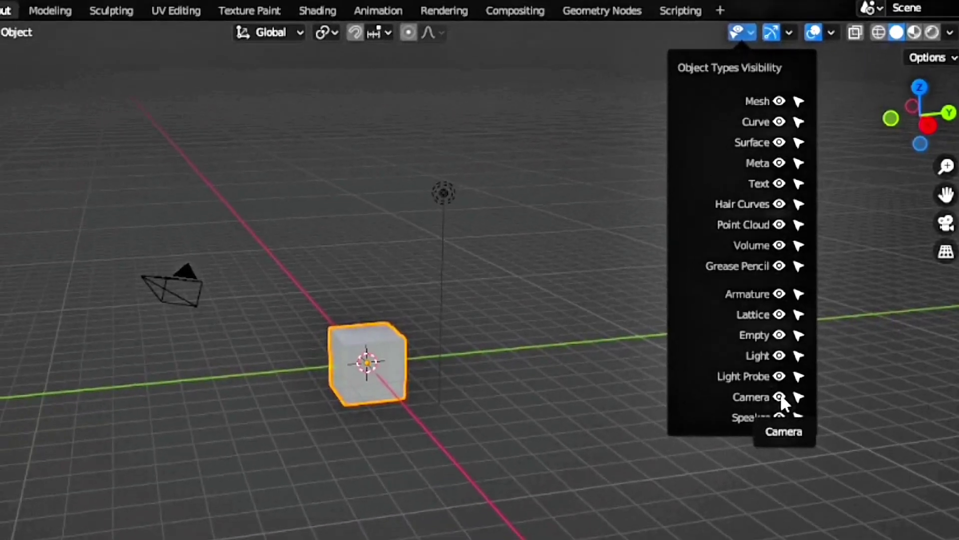
click(693, 421)
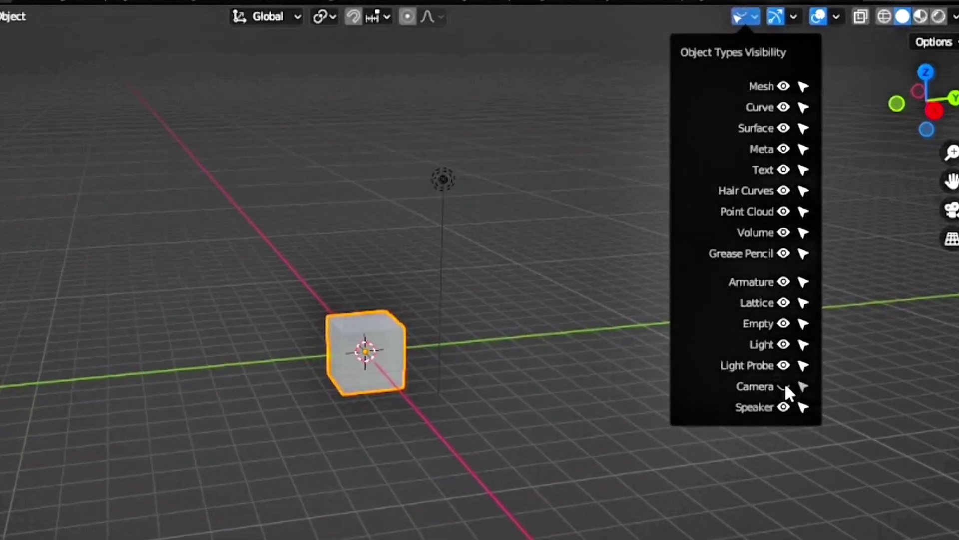
click(786, 382)
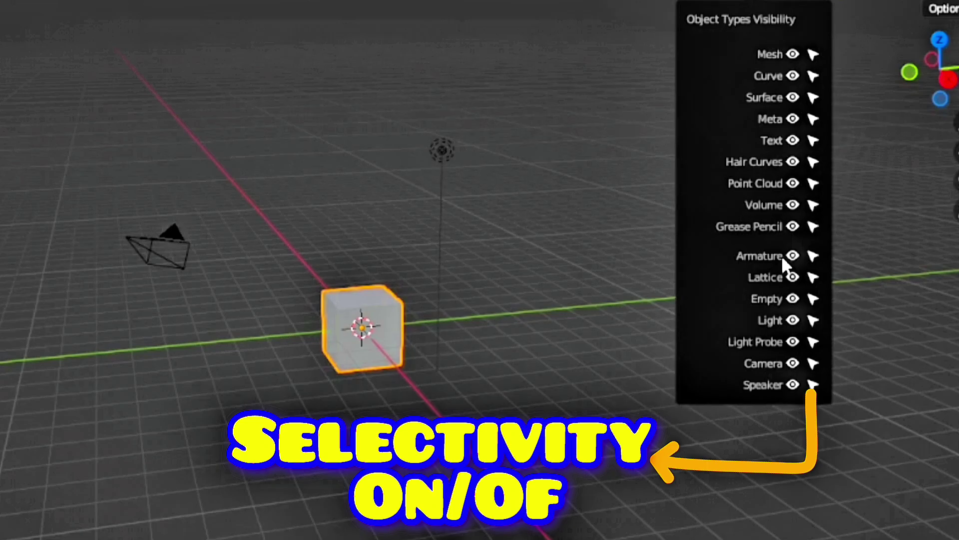
Turn off selectability for lights in the object type visibility settings and try to select the light.
click(813, 320)
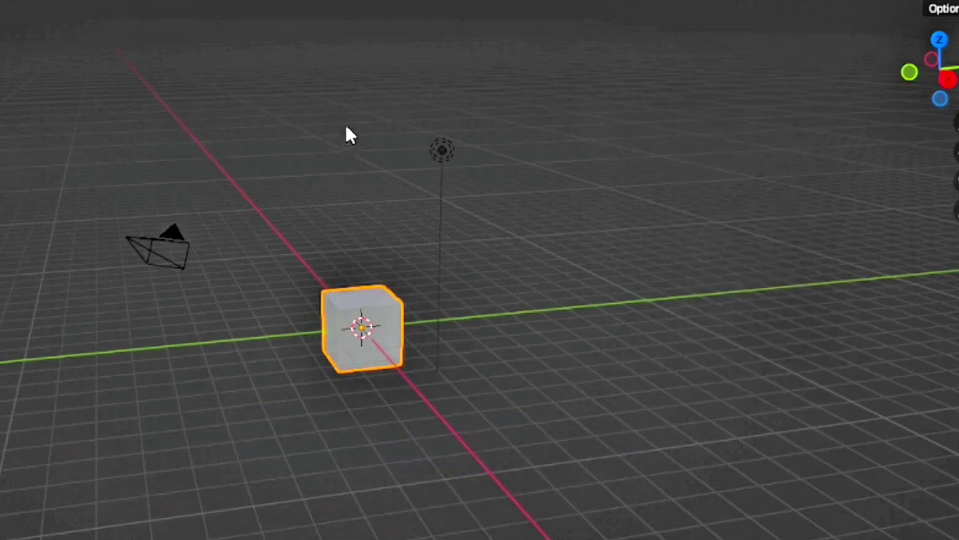
click(437, 146)
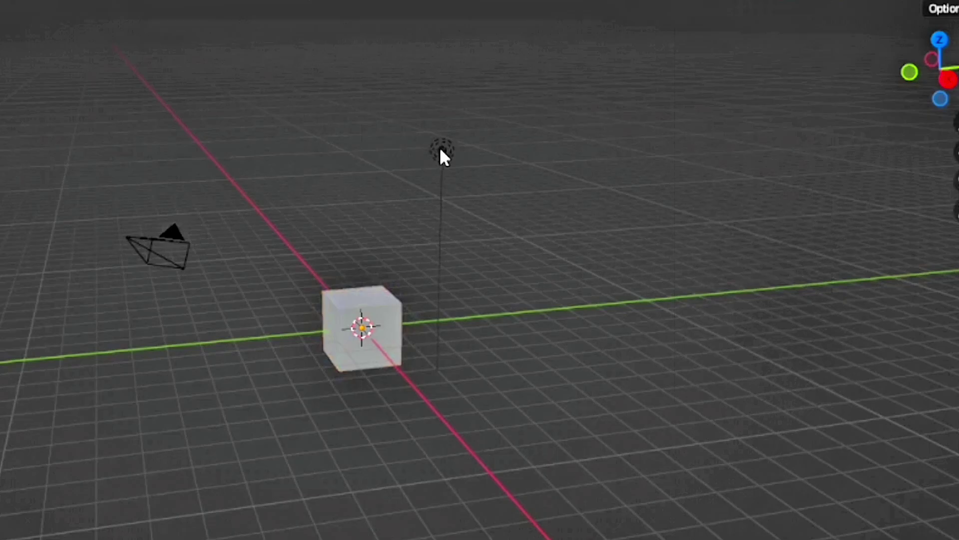
drag(414, 103, 490, 182)
drag(376, 99, 454, 211)
Turn selectability for lights back on and box-select the light in the viewport.
click(790, 5)
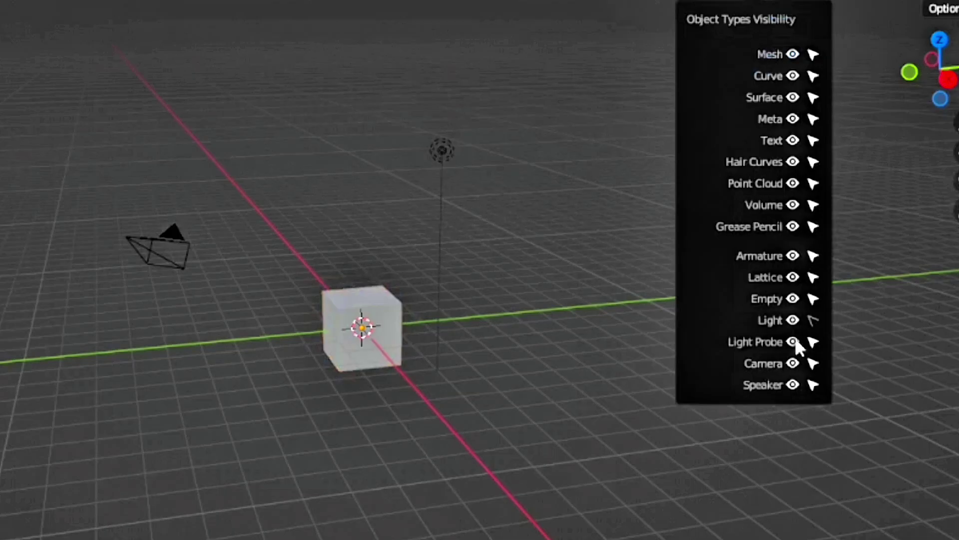
click(813, 321)
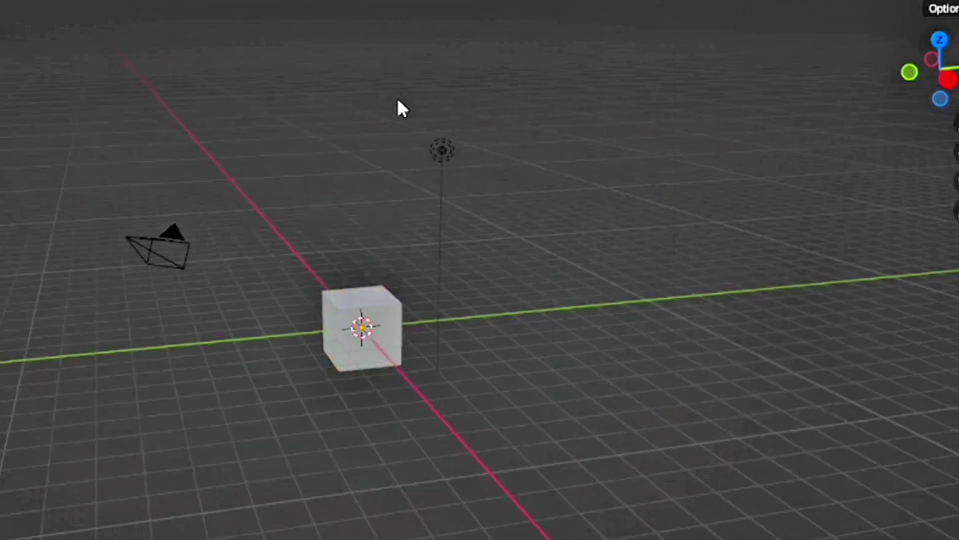
drag(398, 101, 490, 201)
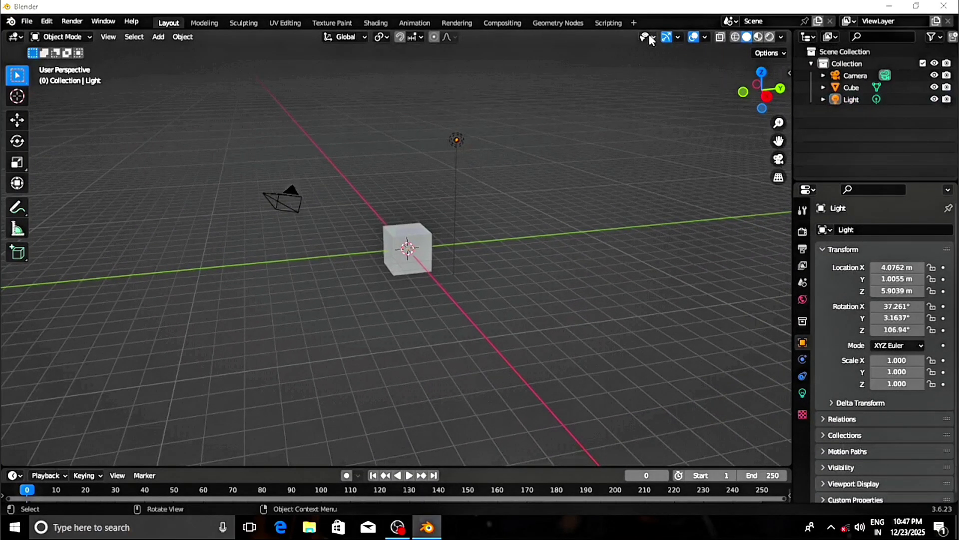
Select the cube and move it freely to about X -0.42 m, Y -0.36 m, Z 1.05 m.
click(649, 34)
middle_drag(542, 194, 530, 197)
click(419, 235)
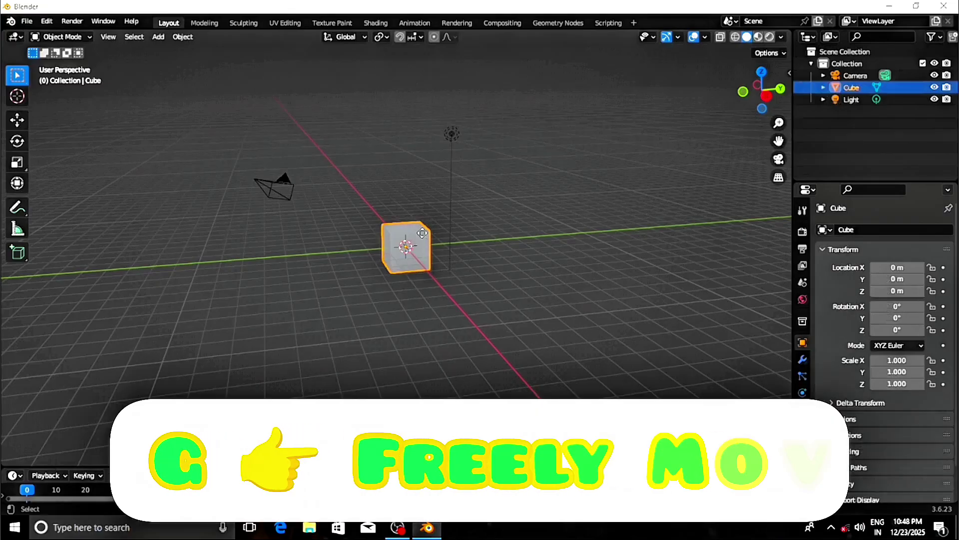
key(g)
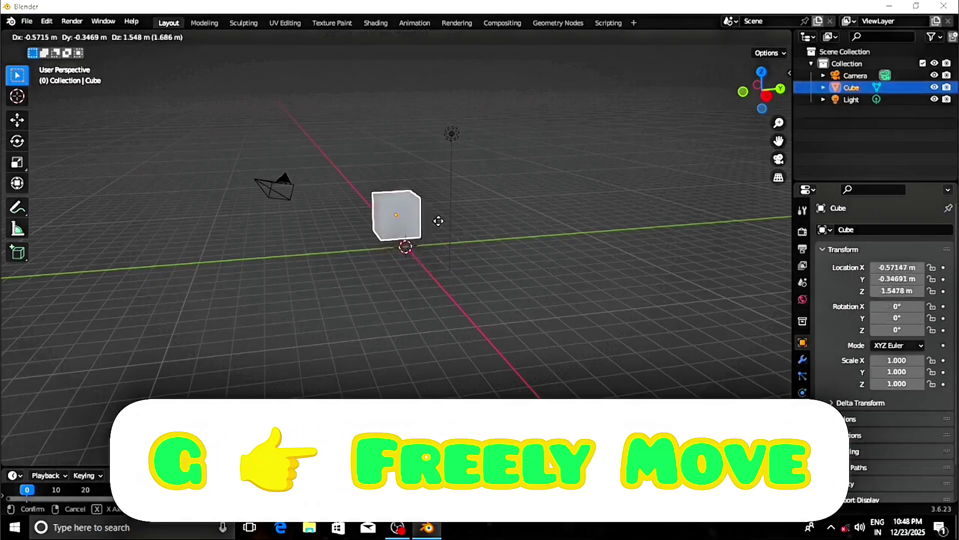
click(413, 212)
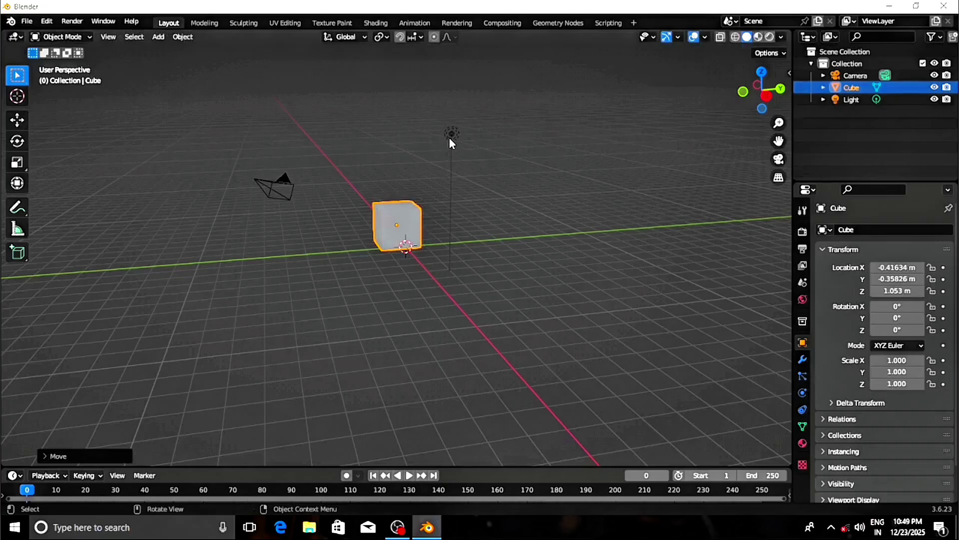
Select the light and move it freely to about X 5.54 m, Y 6.17 m, Z 4.96 m.
click(451, 136)
key(g)
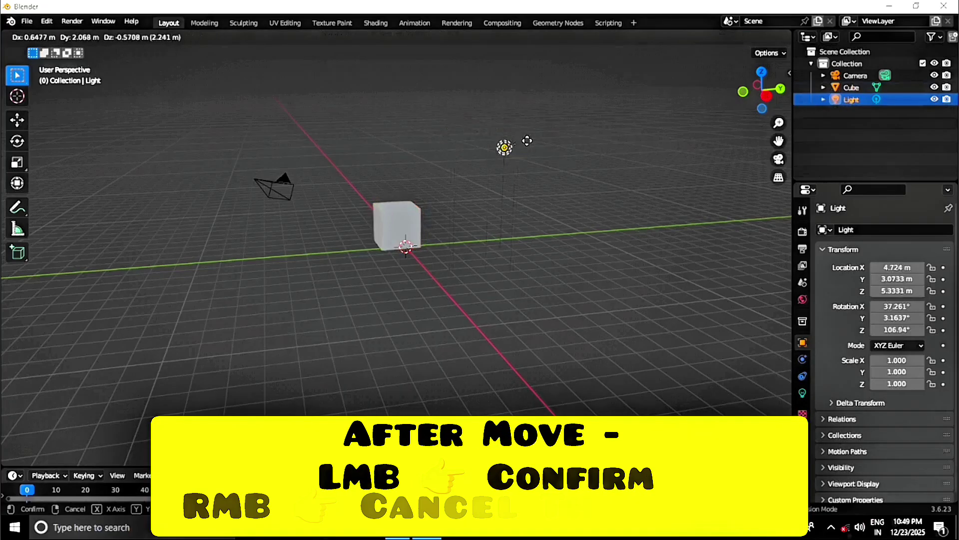
click(581, 167)
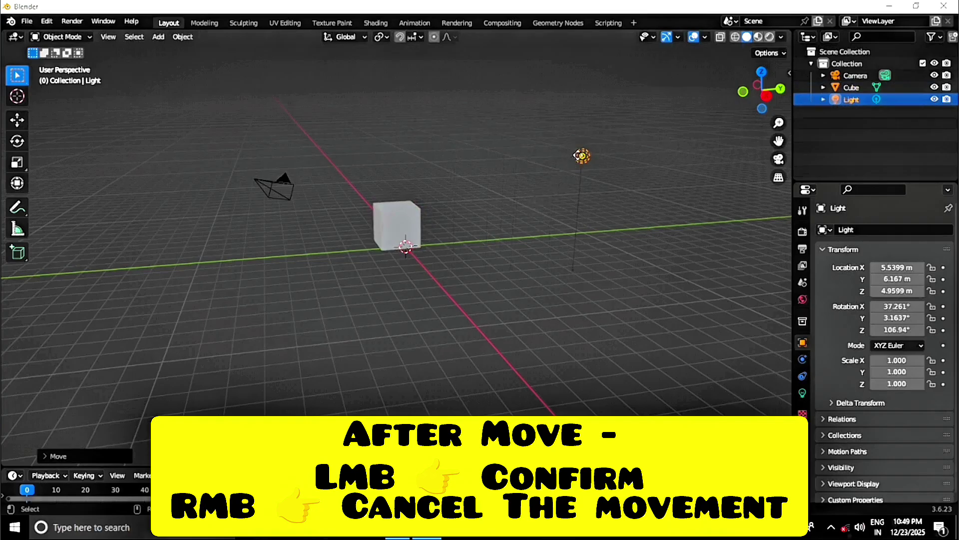
Start a free move of the light and one of the cube, cancelling each of them.
click(575, 156)
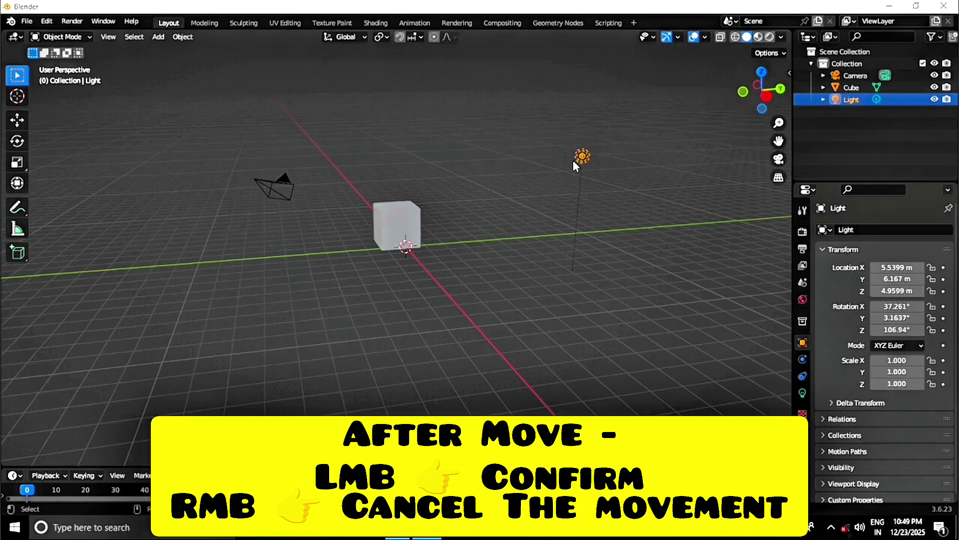
key(g)
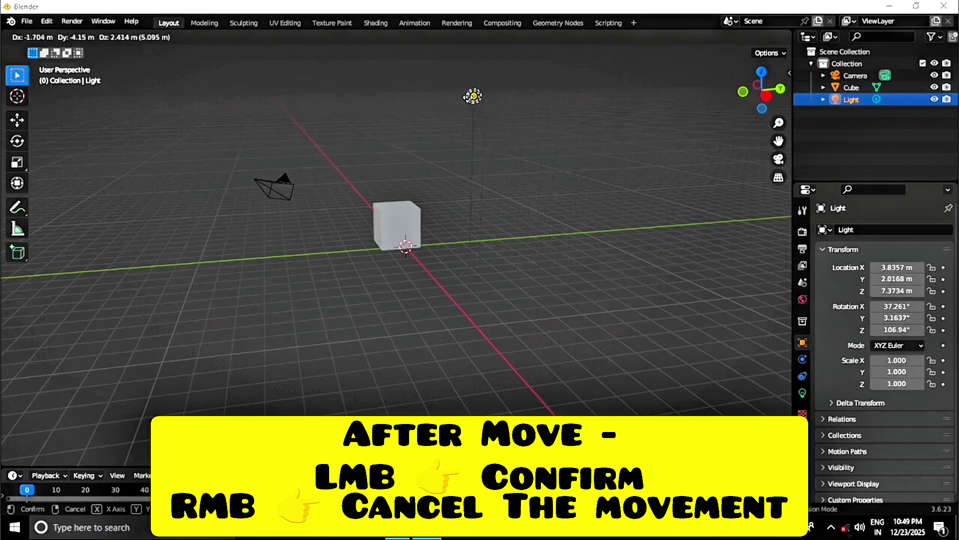
right_click(469, 99)
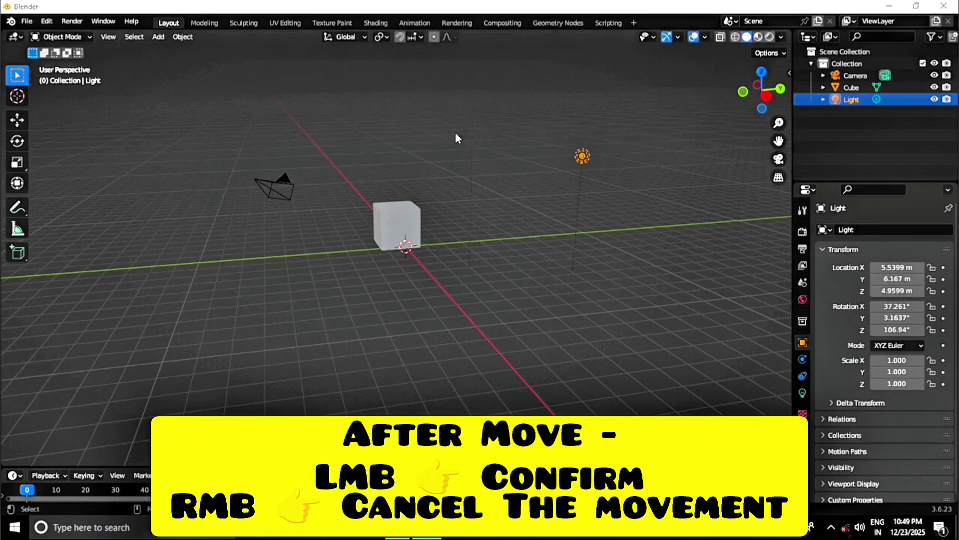
click(413, 212)
key(g)
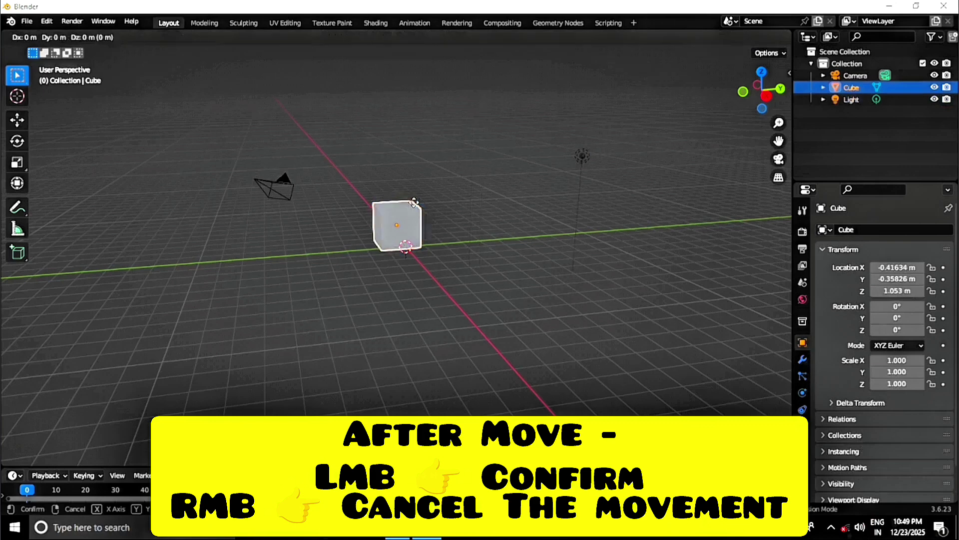
right_click(449, 129)
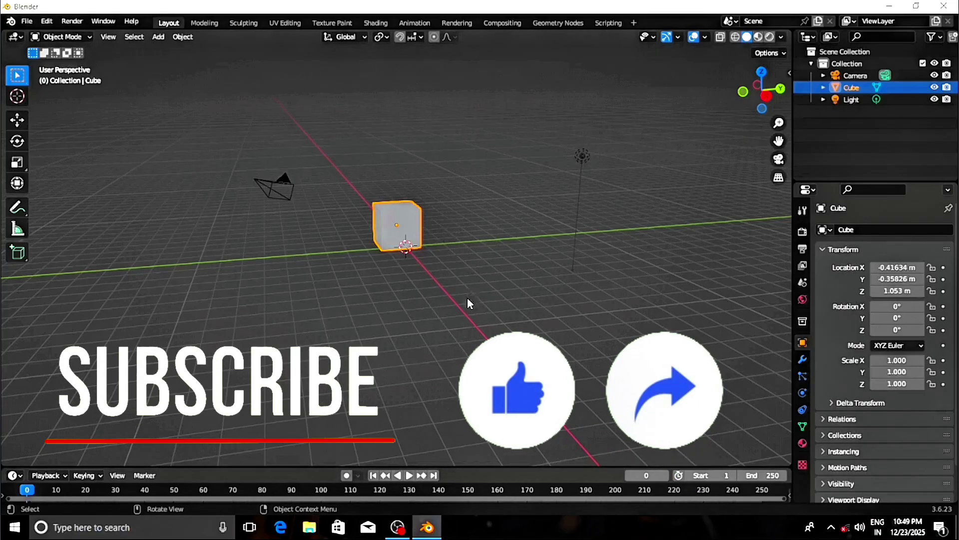
Select the camera and move it freely to about X 7.46 m, Y -4.24 m, Z 6.55 m.
click(283, 192)
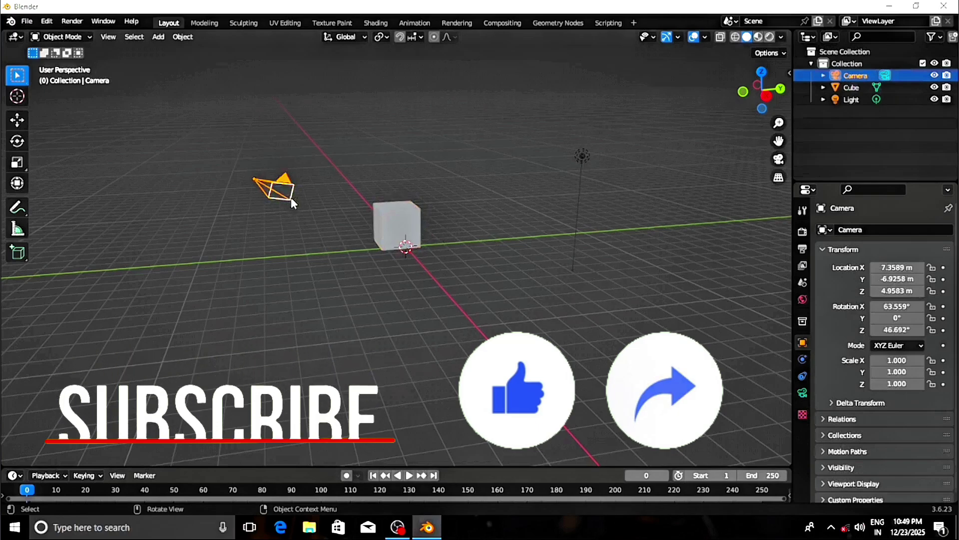
key(g)
click(374, 152)
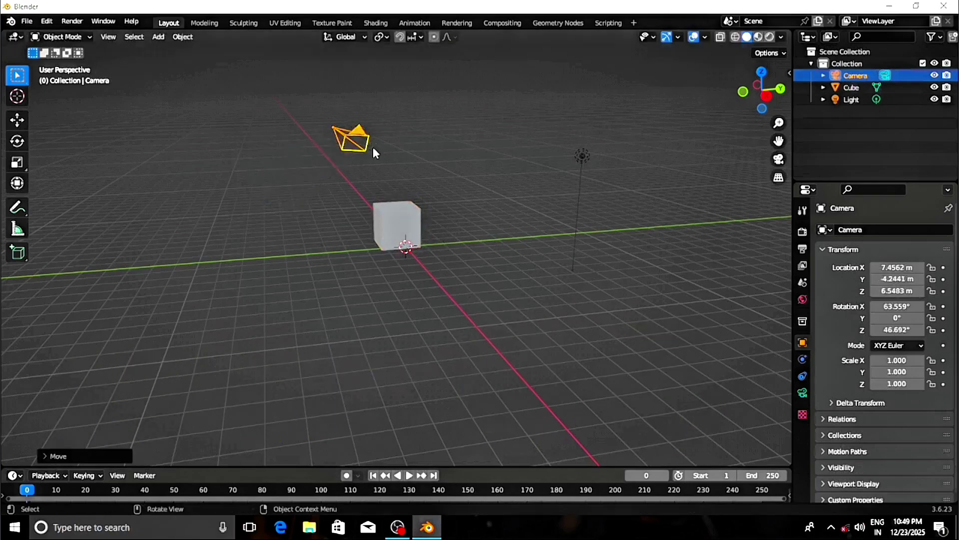
Start another free move of the camera, cancel it and deselect the camera.
key(g)
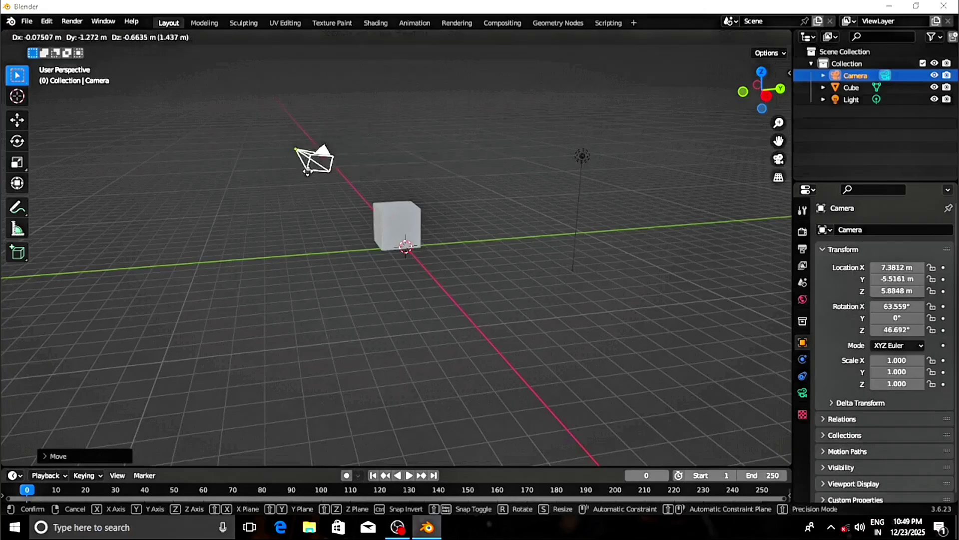
right_click(221, 215)
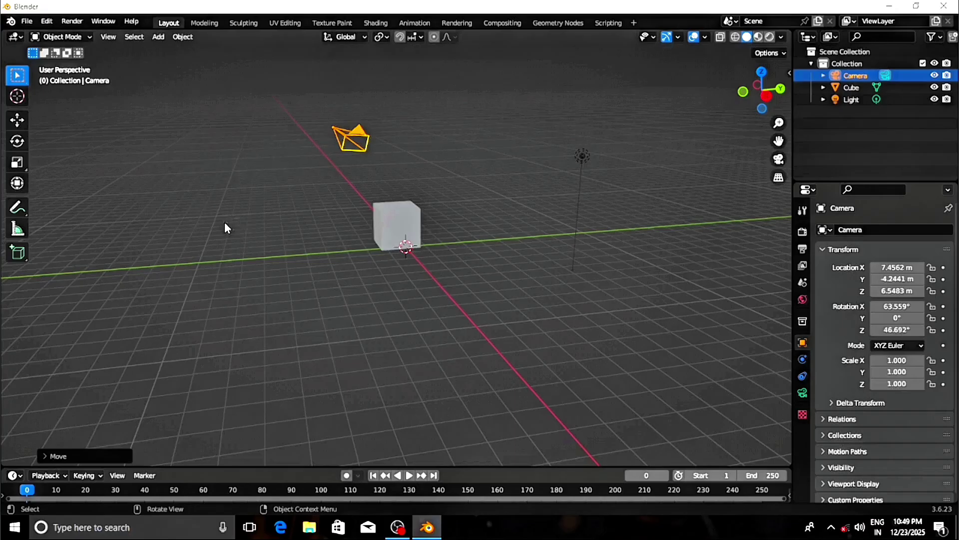
click(224, 222)
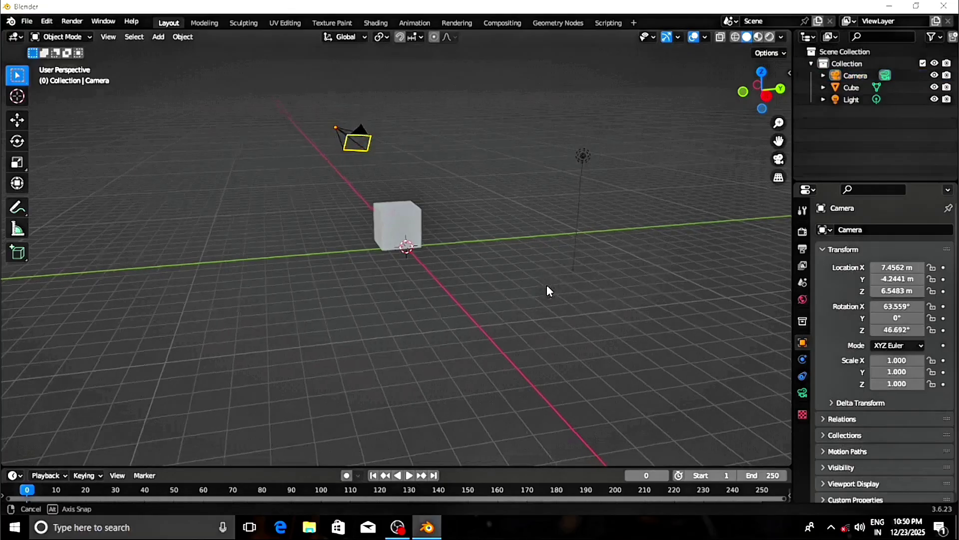
Orbit around the scene and switch the viewport to the top orthographic view.
middle_drag(547, 284, 390, 296)
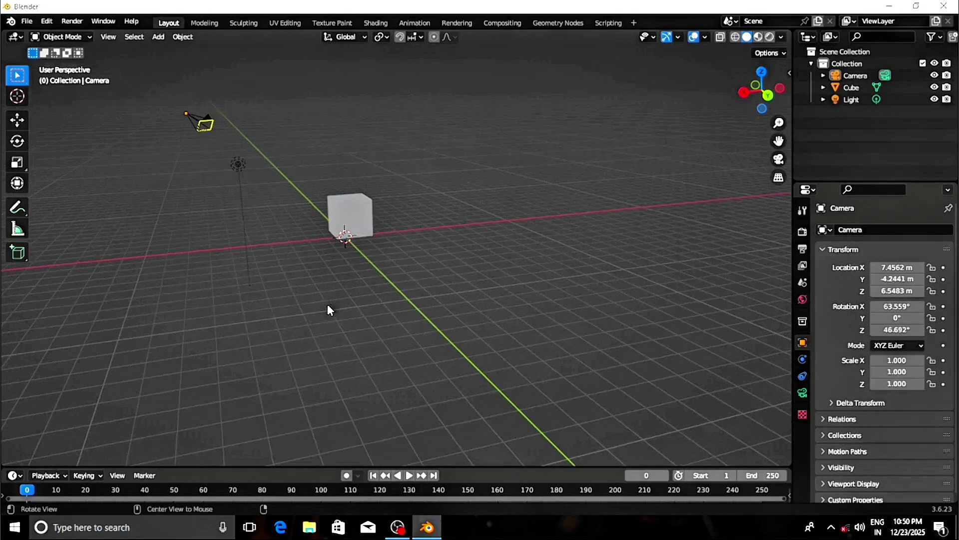
middle_drag(330, 306, 447, 324)
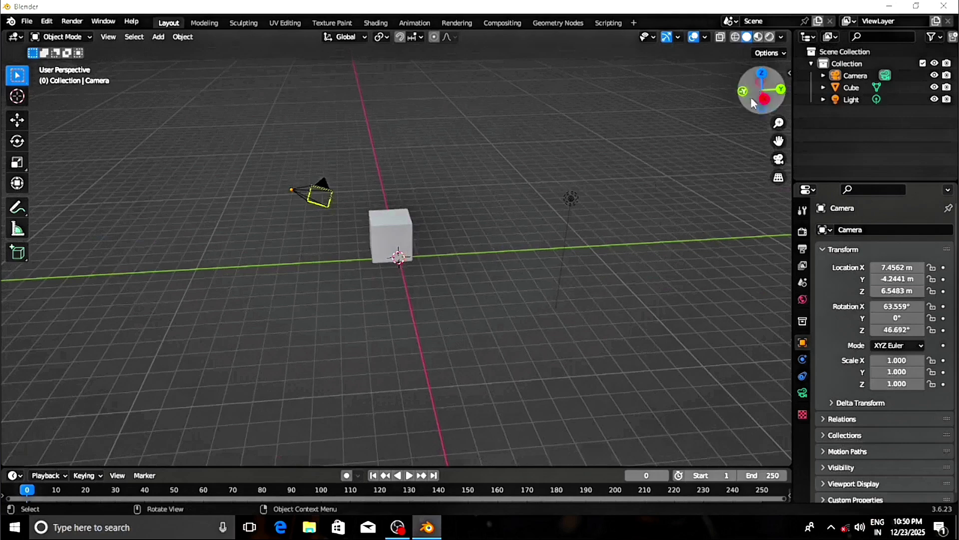
mouse_move(763, 92)
mouse_down()
mouse_move(745, 94)
mouse_move(758, 89)
mouse_up()
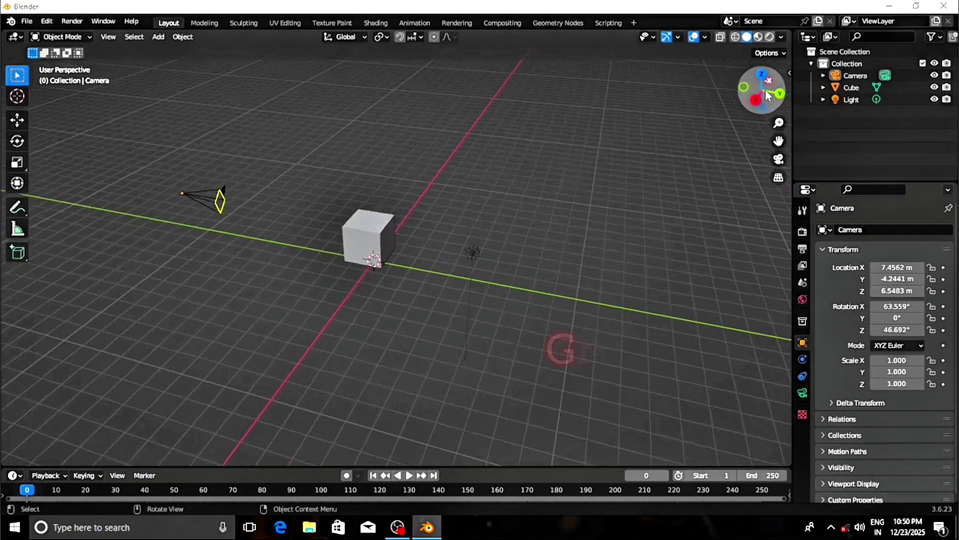
click(763, 75)
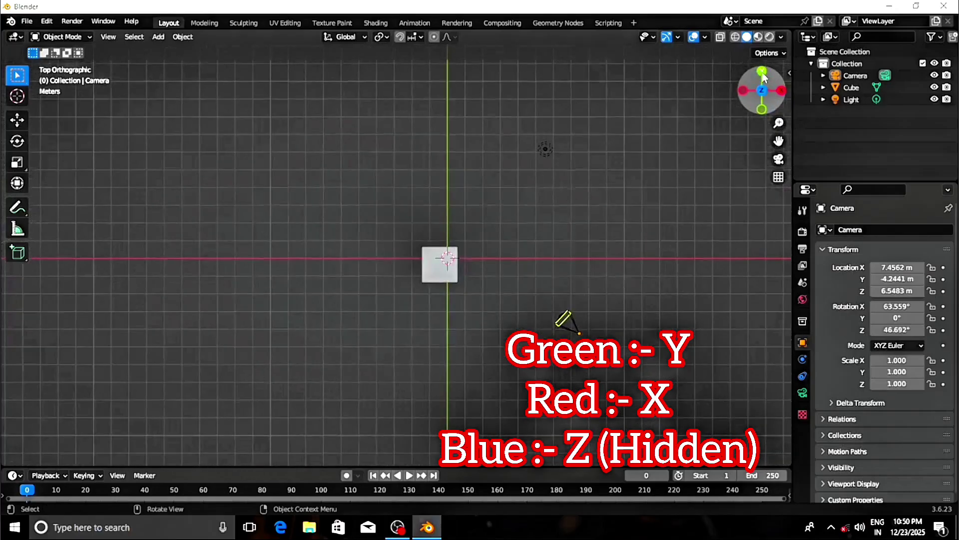
View the scene along the X axis and turn on the Z axis line in the viewport overlays.
click(780, 91)
middle_drag(550, 265, 526, 326)
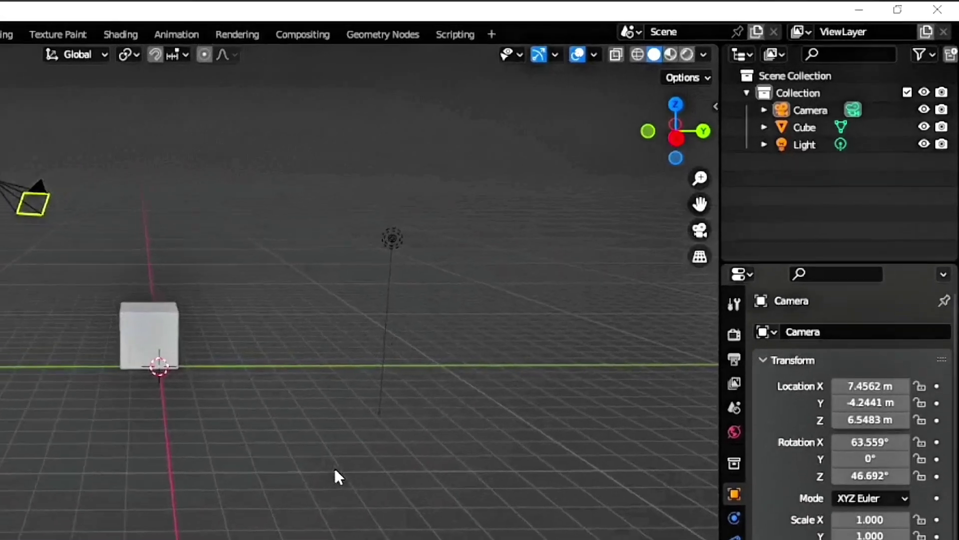
click(594, 55)
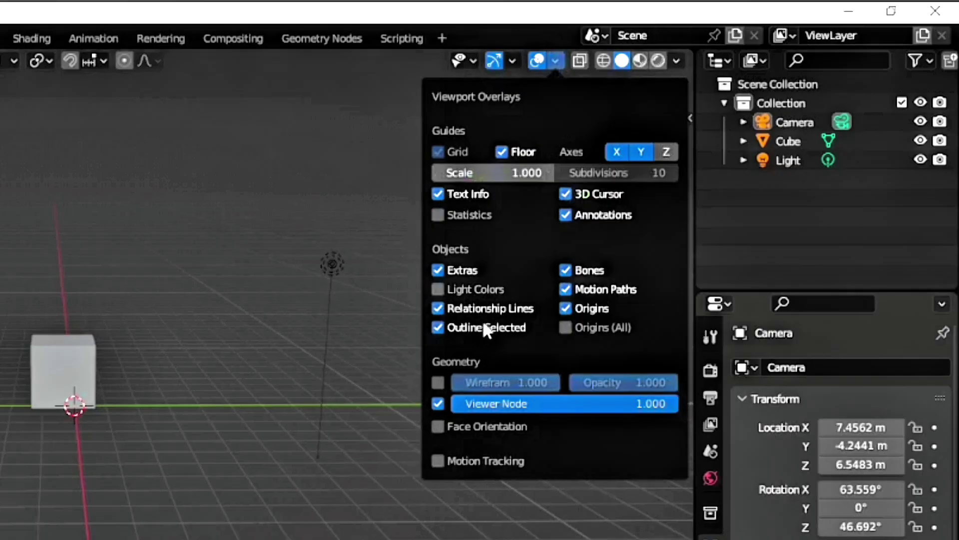
click(666, 152)
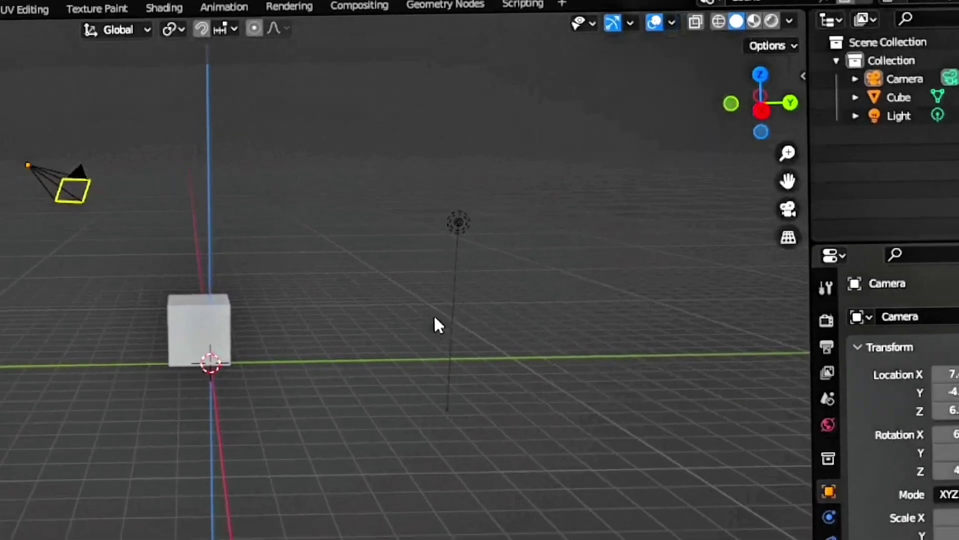
middle_drag(434, 317, 320, 321)
middle_drag(524, 253, 412, 255)
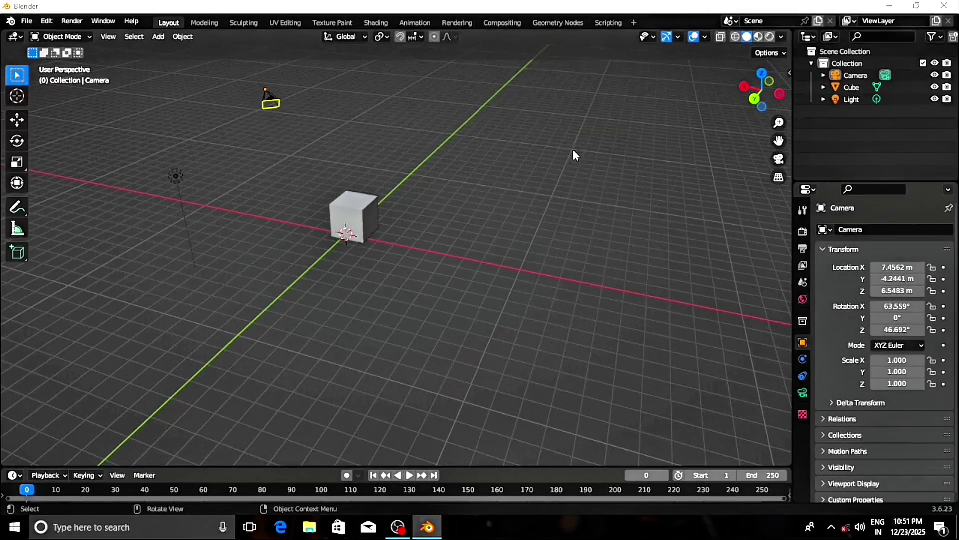
Show the viewport sidebar with the camera's transform values.
key(n)
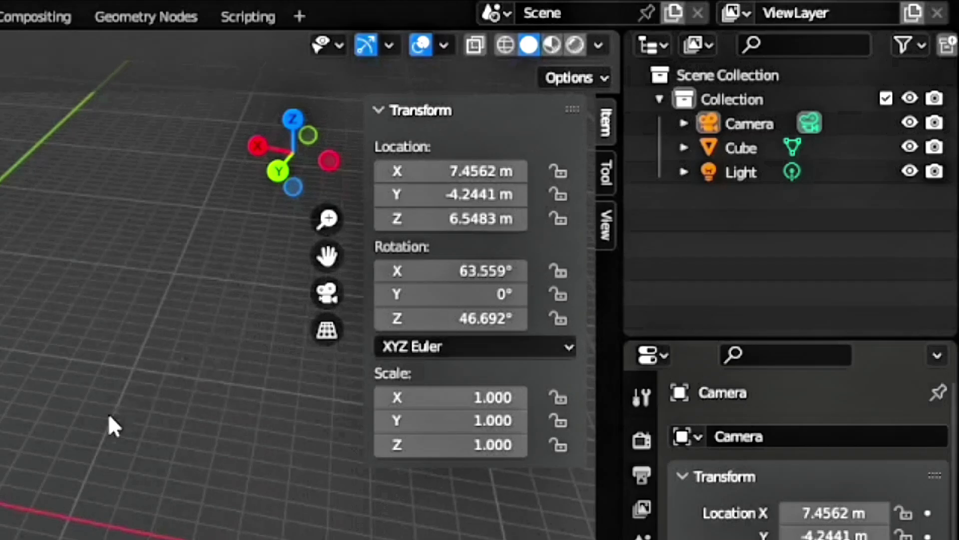
middle_drag(112, 413, 67, 433)
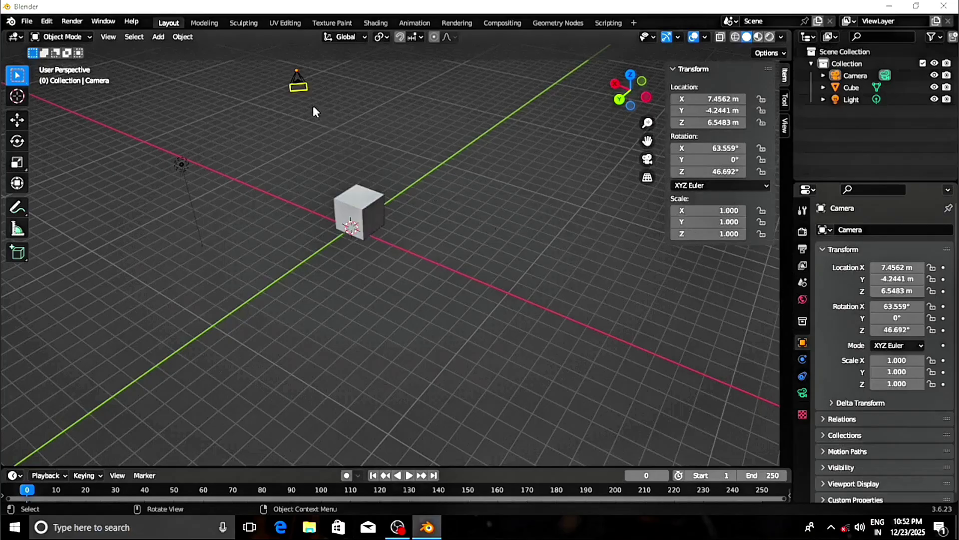
Delete the camera and the light from the scene.
click(299, 85)
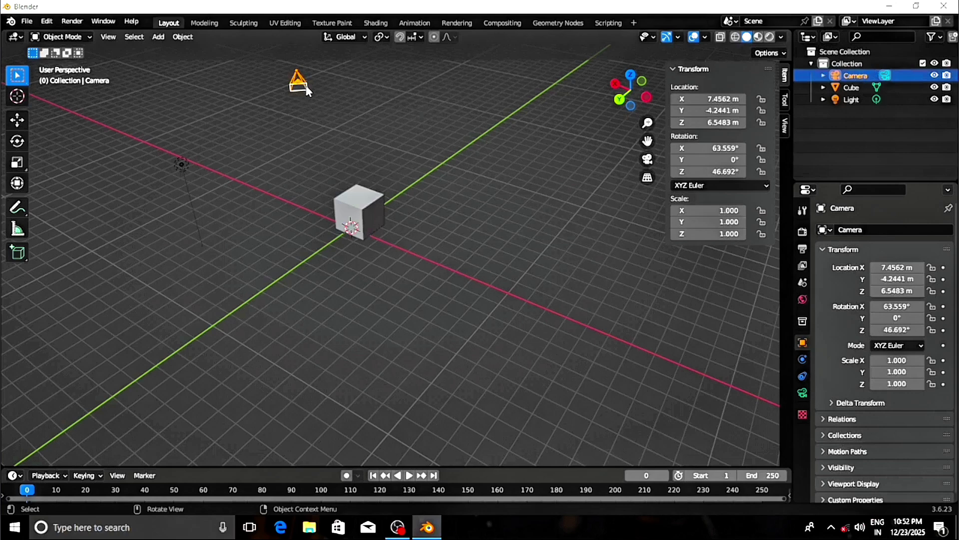
key(Delete)
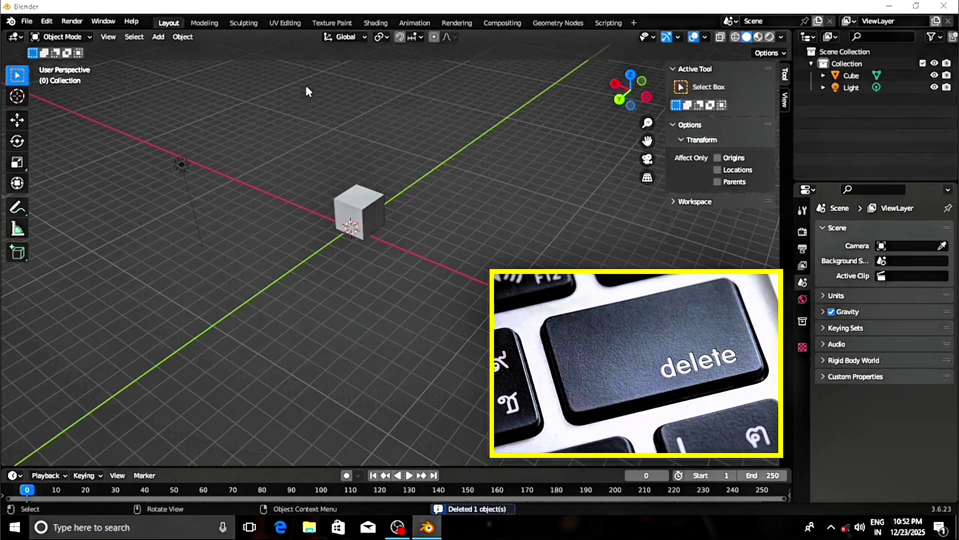
click(183, 163)
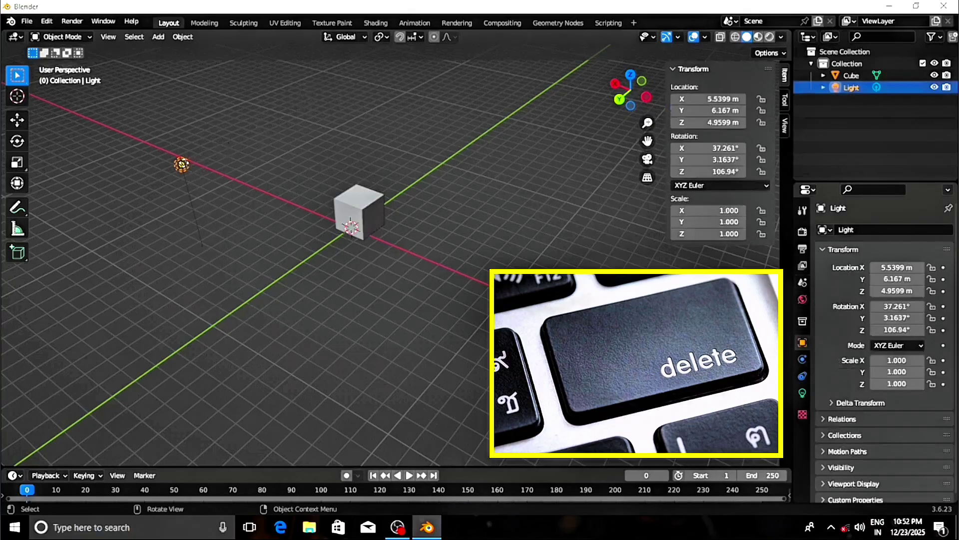
key(Delete)
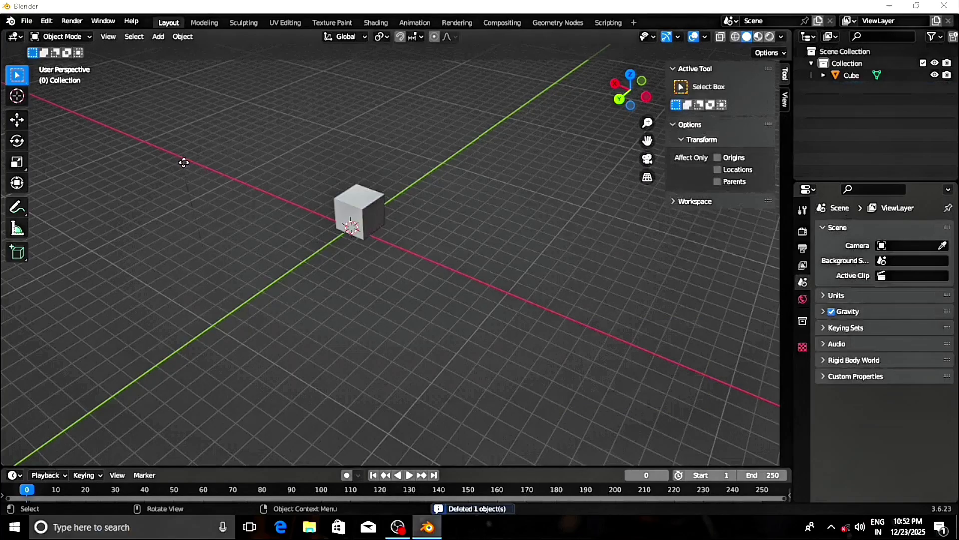
Select the cube and move it freely to about X 0.04 m, Y -0.18 m, Z 0.31 m.
middle_drag(178, 234, 268, 211)
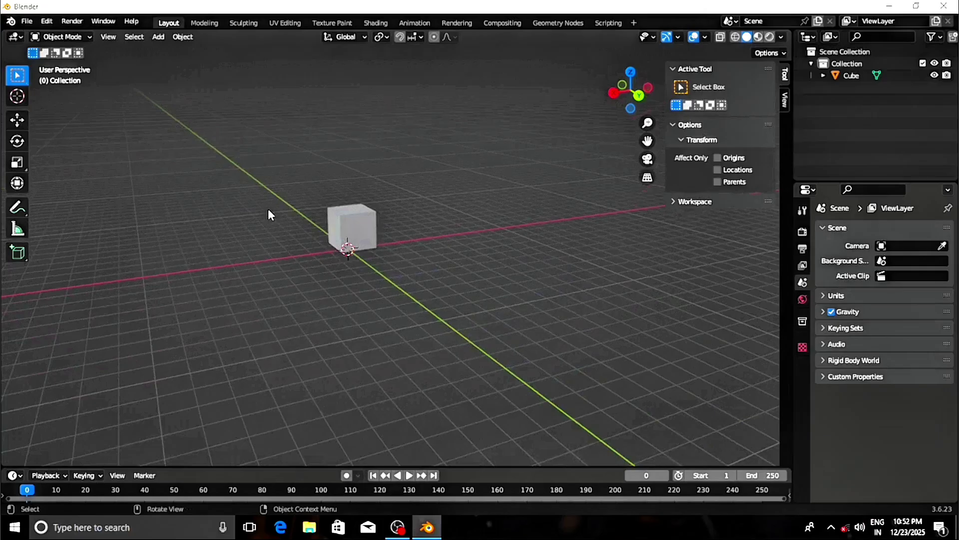
middle_drag(263, 235, 319, 262)
click(359, 244)
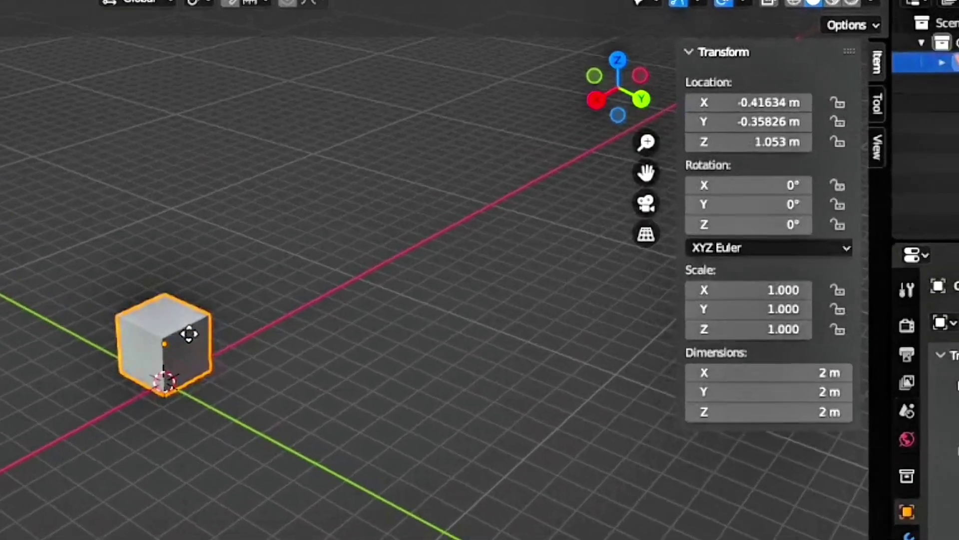
key(g)
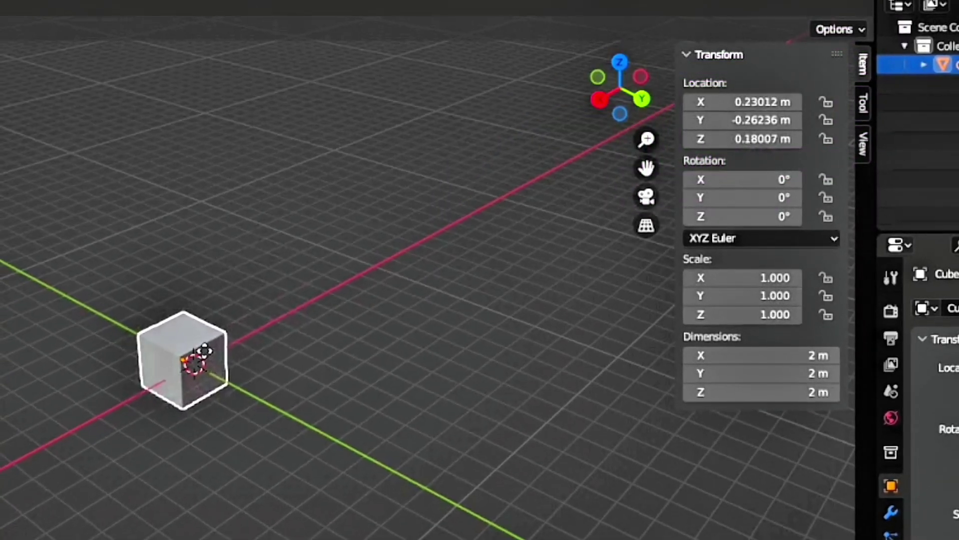
click(195, 360)
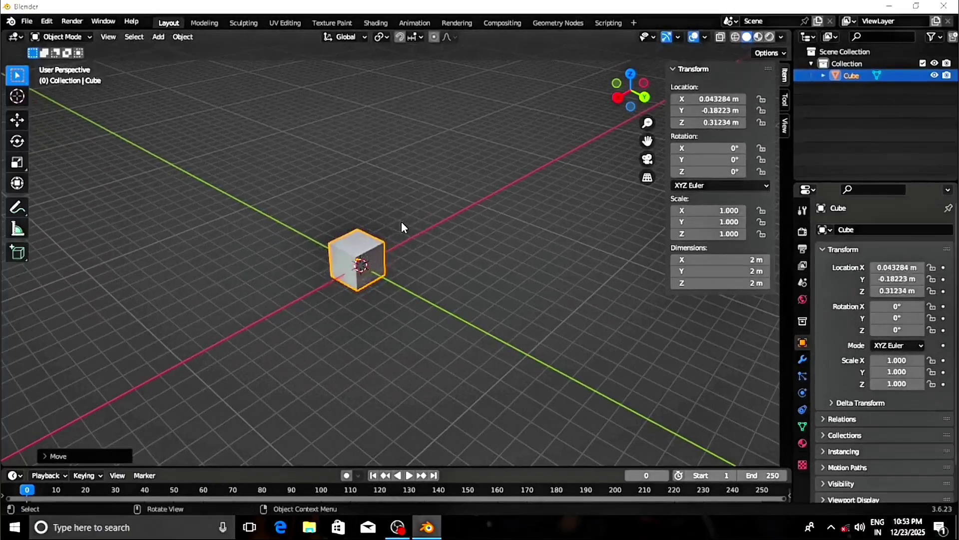
Try to move the cube along the global X axis only, cancelling the move.
middle_drag(401, 223, 381, 229)
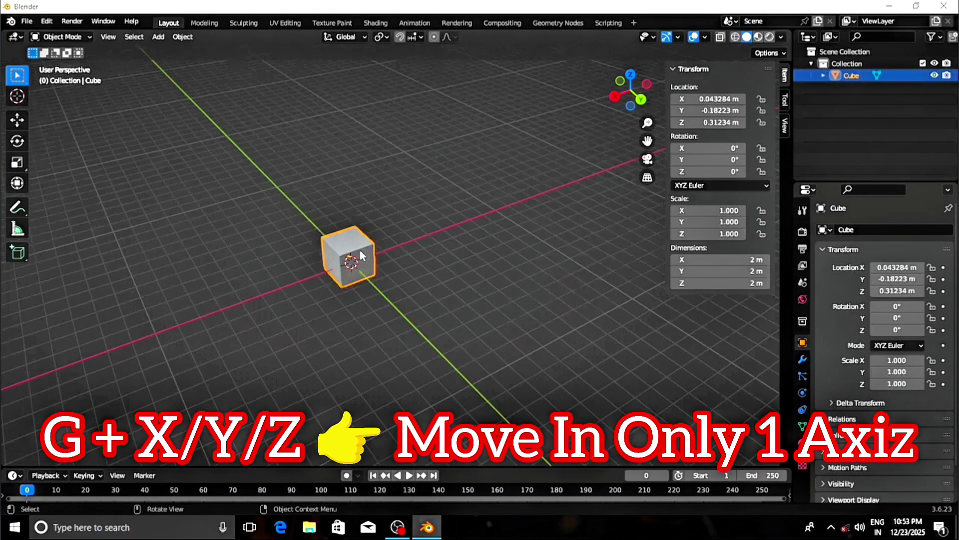
key(g)
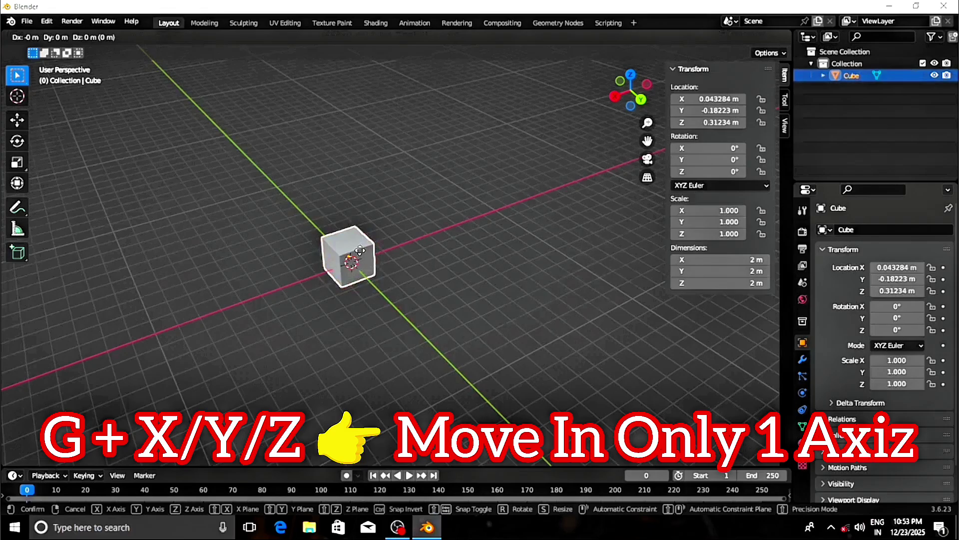
key(x)
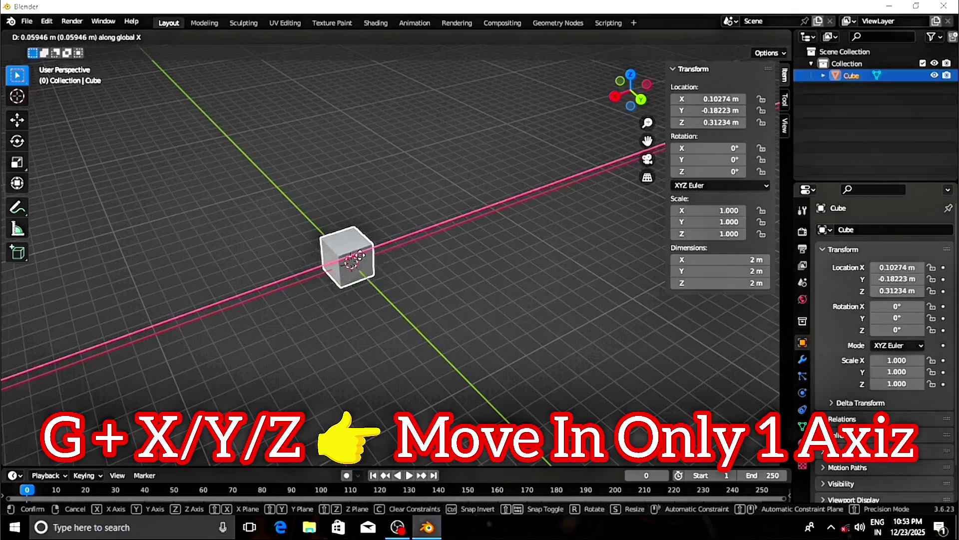
key(Escape)
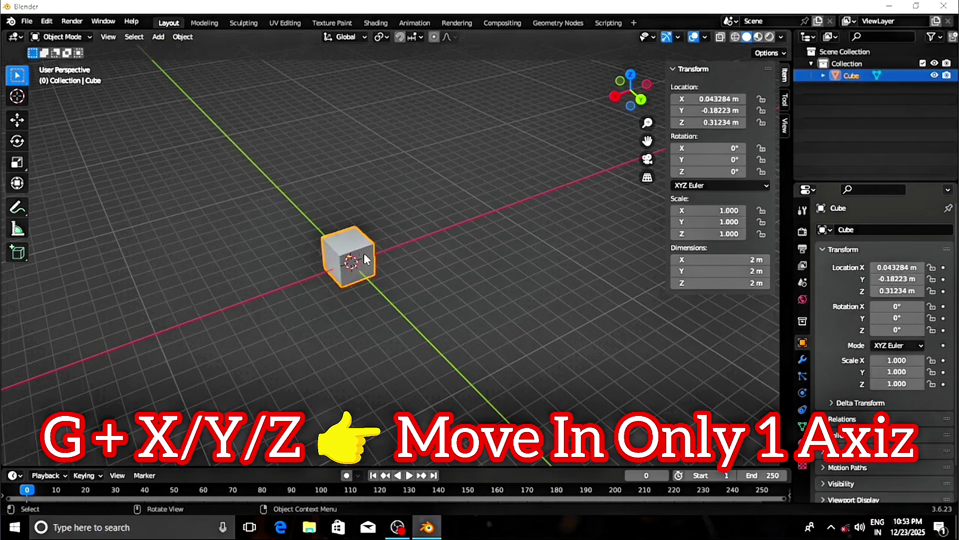
Move the cube along the Y axis to about 6.13 m and along the Z axis to about -0.61 m.
key(g)
key(y)
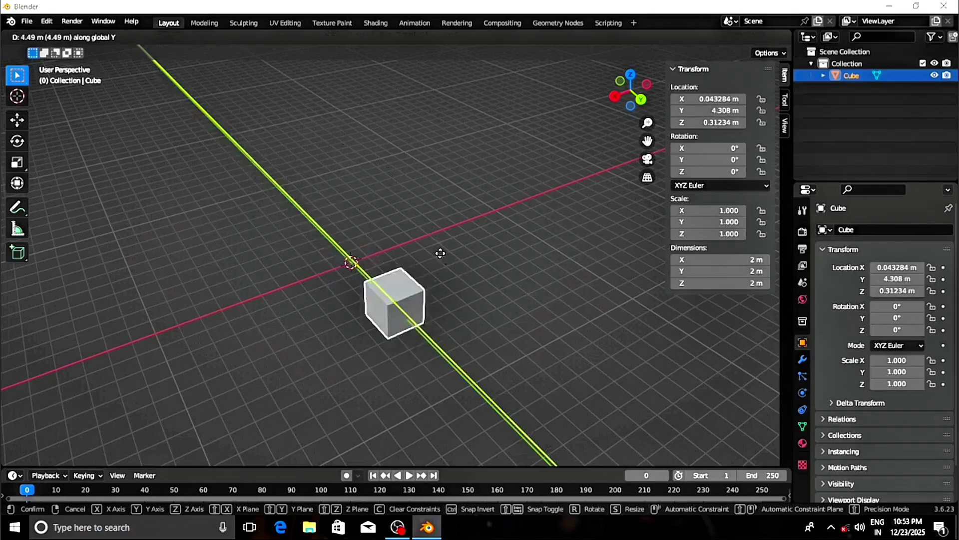
click(465, 297)
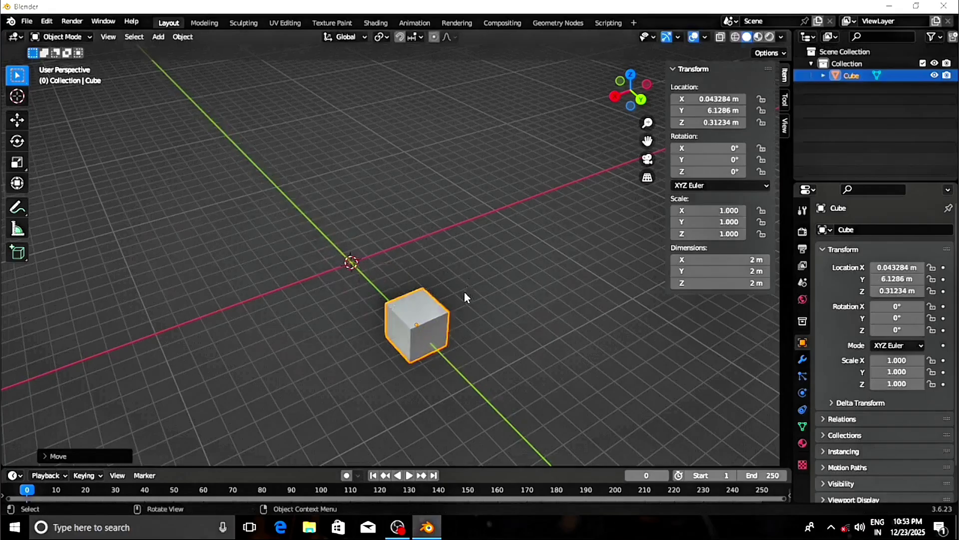
key(g)
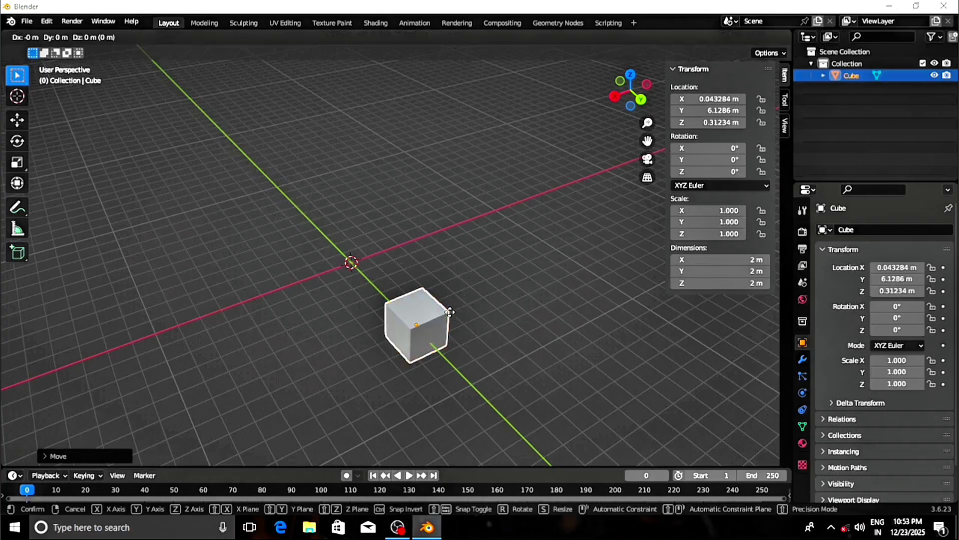
key(z)
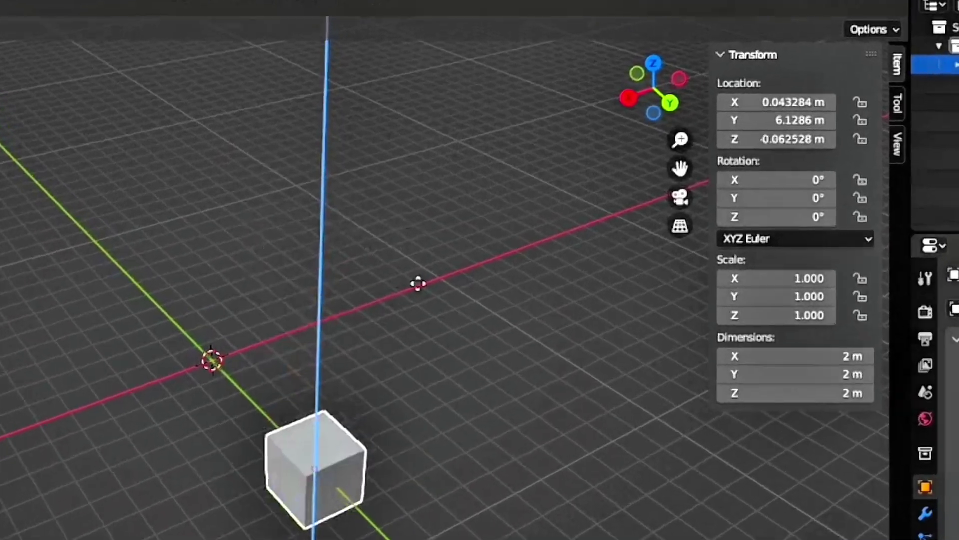
click(477, 300)
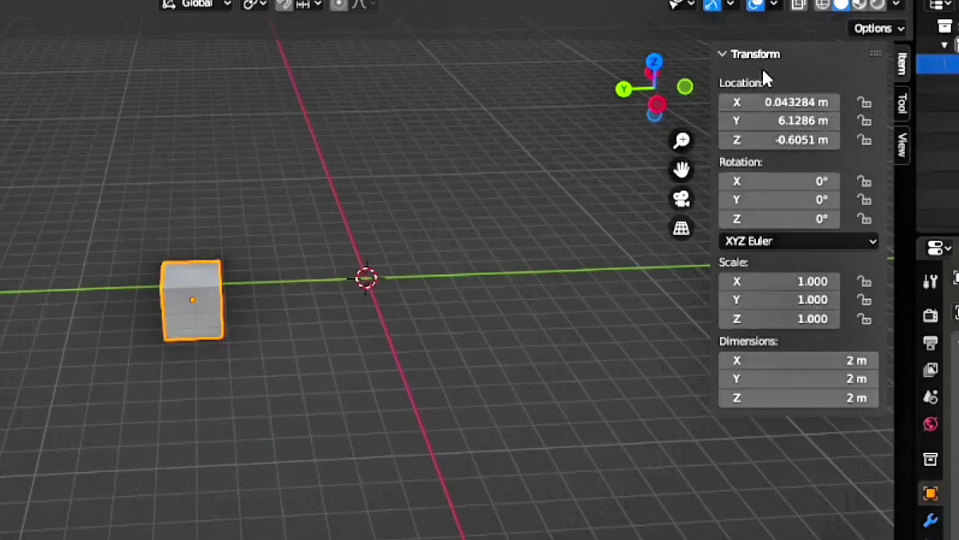
Raise the cube's X location in small increments to 0.12328 m and adjust its Y location value.
click(834, 103)
click(833, 102)
click(833, 103)
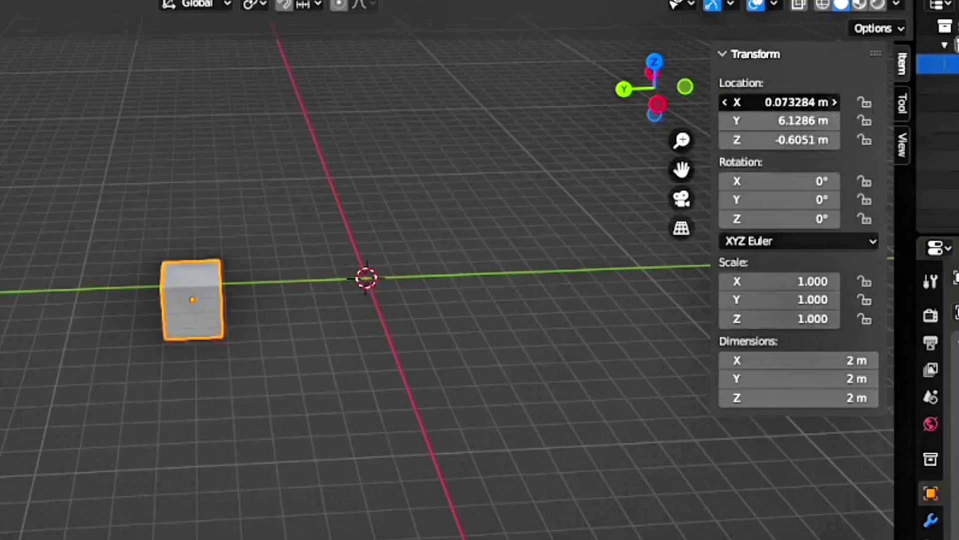
click(834, 103)
click(833, 103)
click(834, 103)
click(833, 103)
click(833, 102)
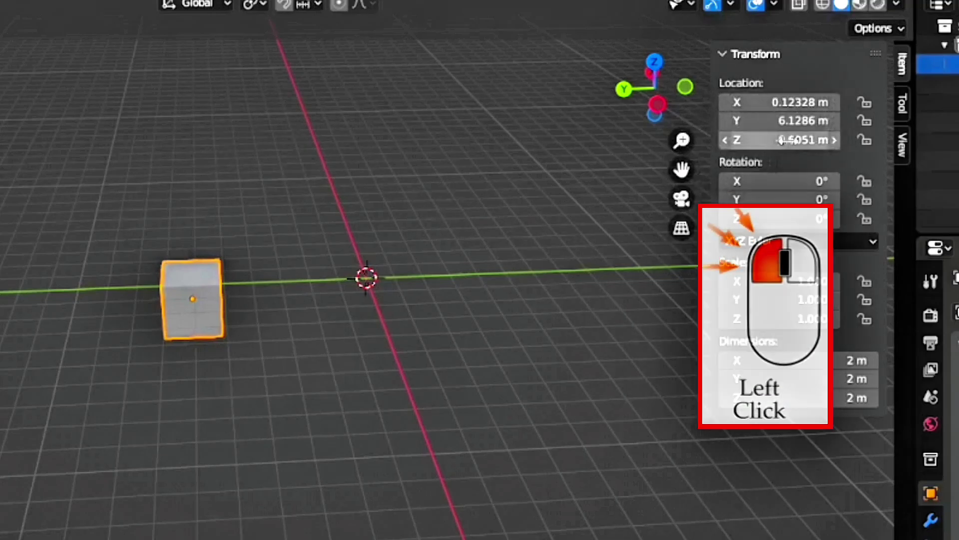
drag(787, 121, 821, 121)
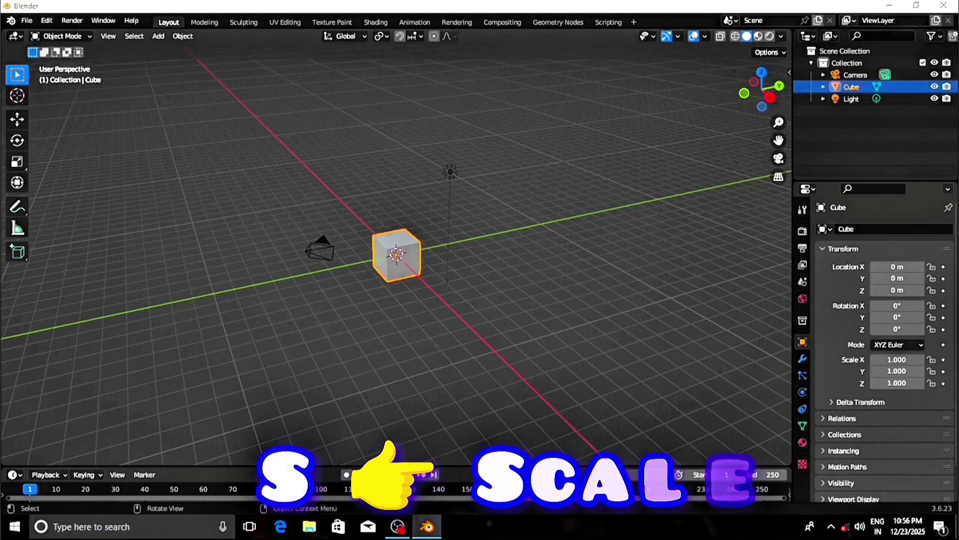
Start a uniform scale of the cube and cancel it, then scale the cube along the Y axis to about 6.49.
key(s)
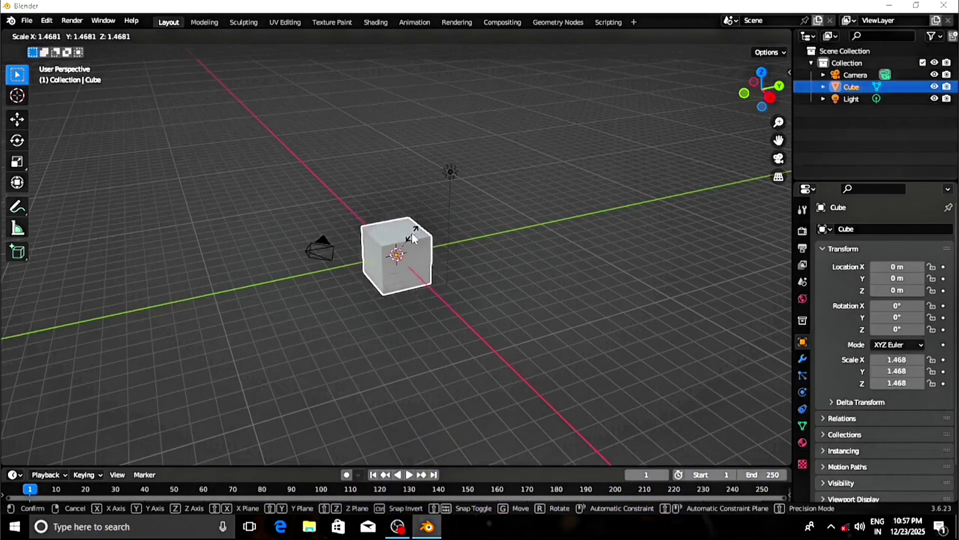
key(Escape)
key(s)
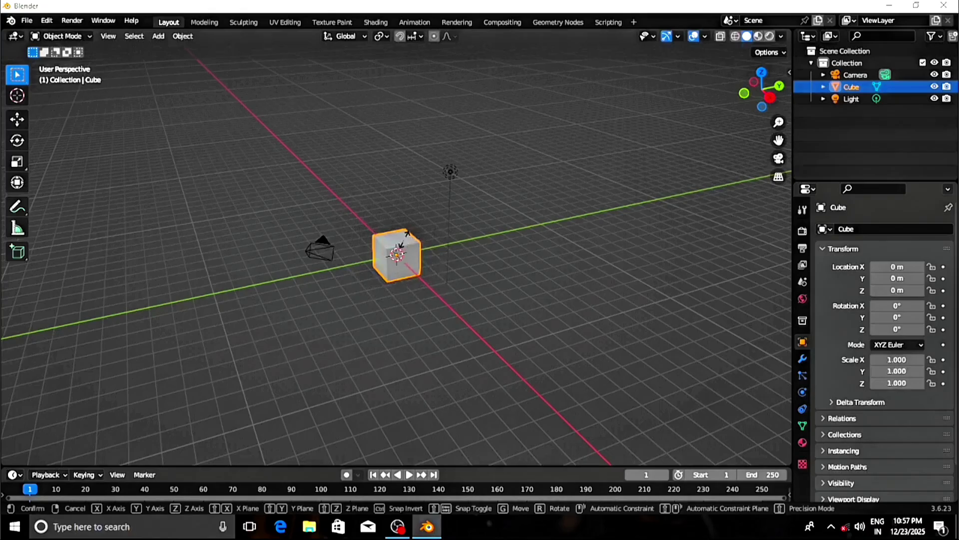
key(y)
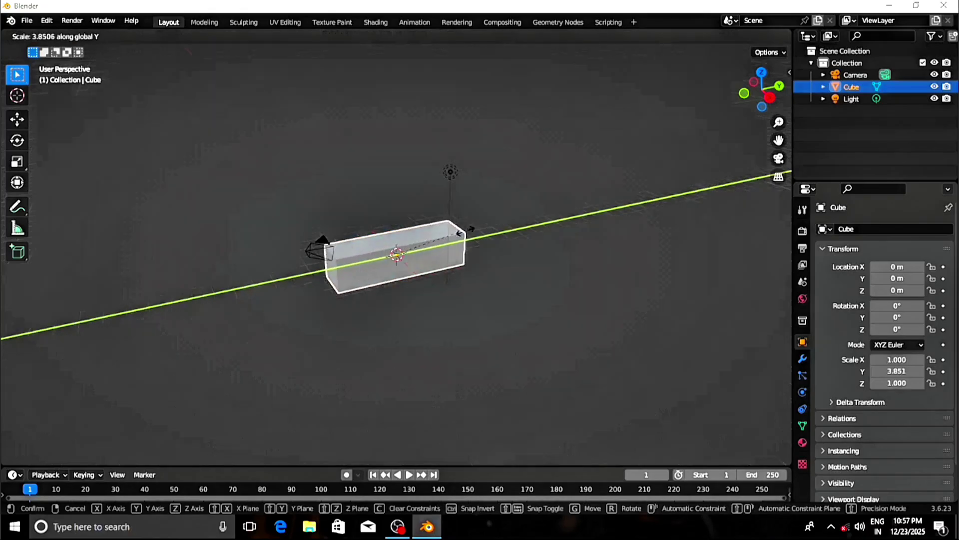
click(502, 226)
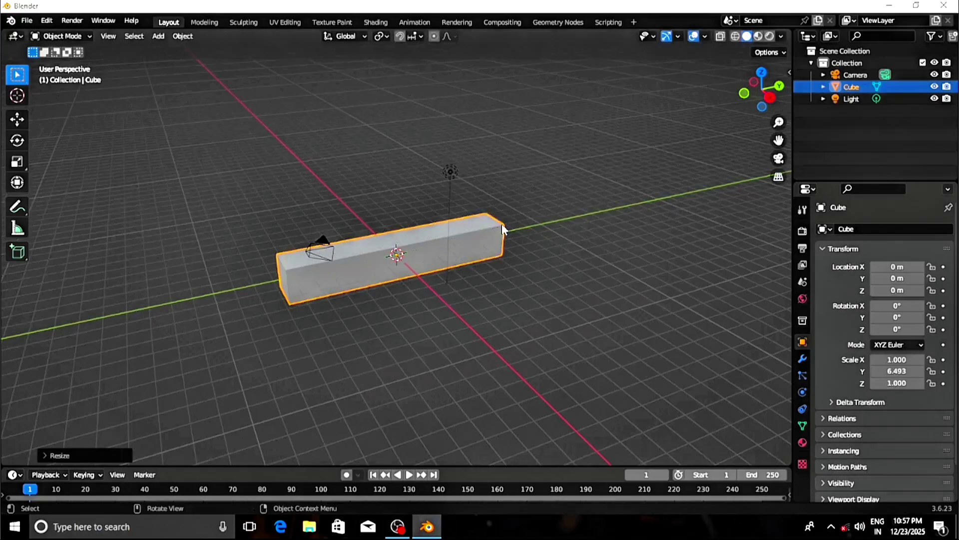
Try to scale the stretched cube along the global X axis only, cancelling the scaling.
key(s)
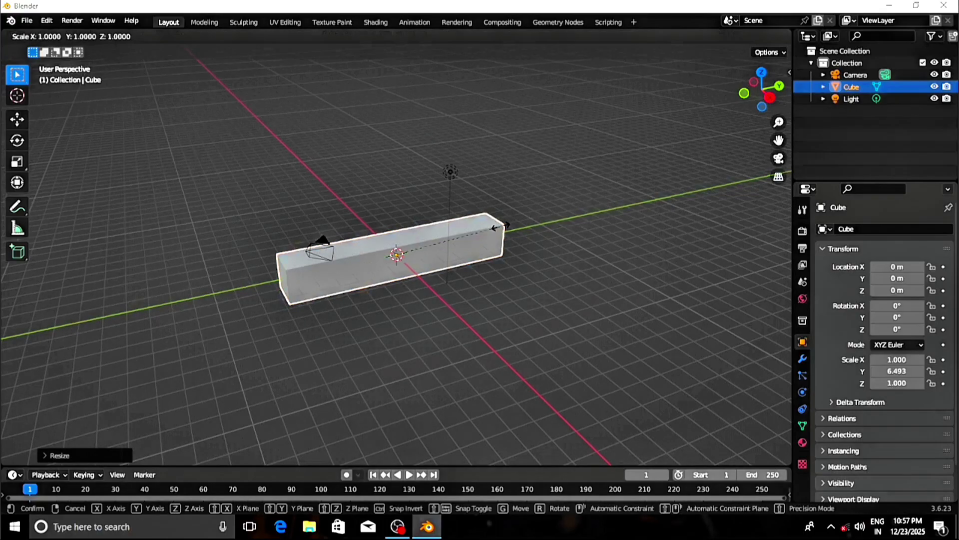
key(x)
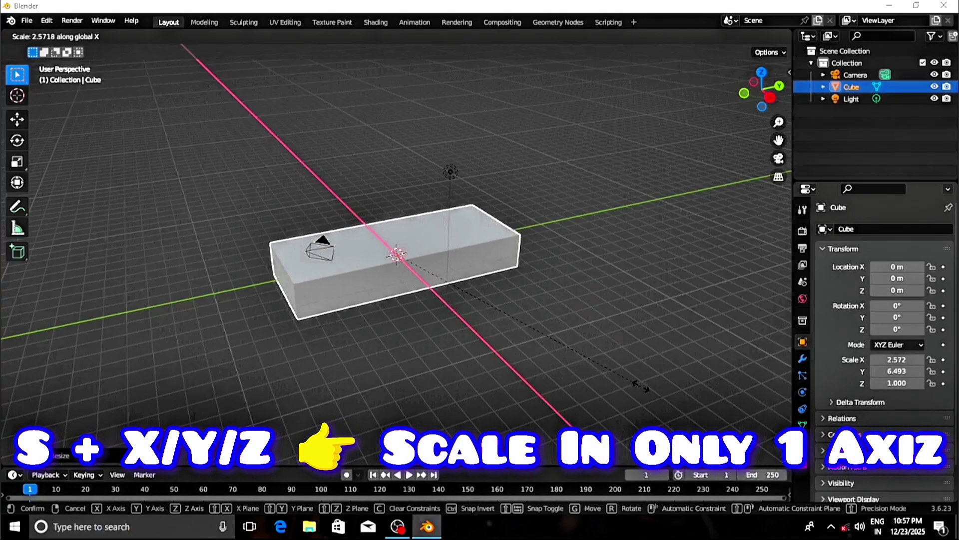
key(Escape)
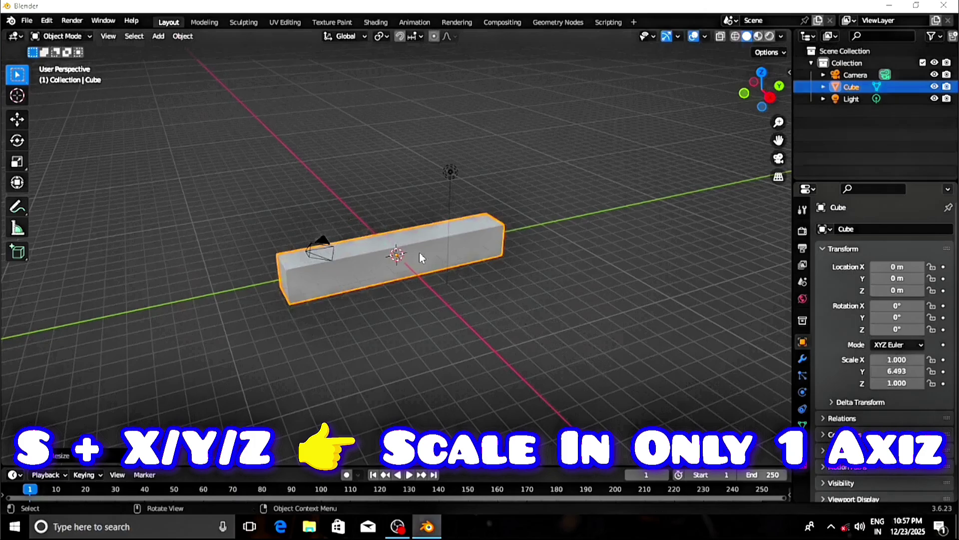
Scale the stretched cube uniformly down by a factor of about 0.77.
key(s)
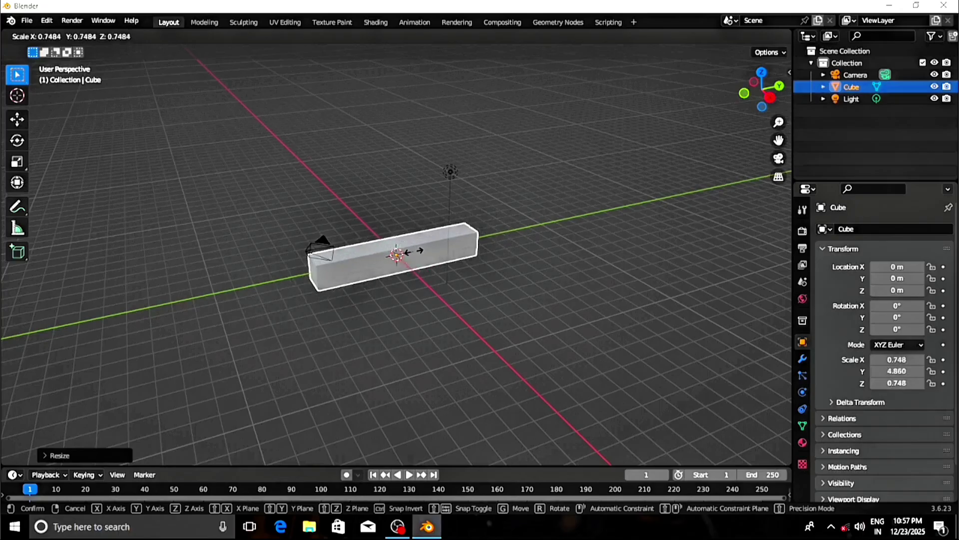
click(416, 256)
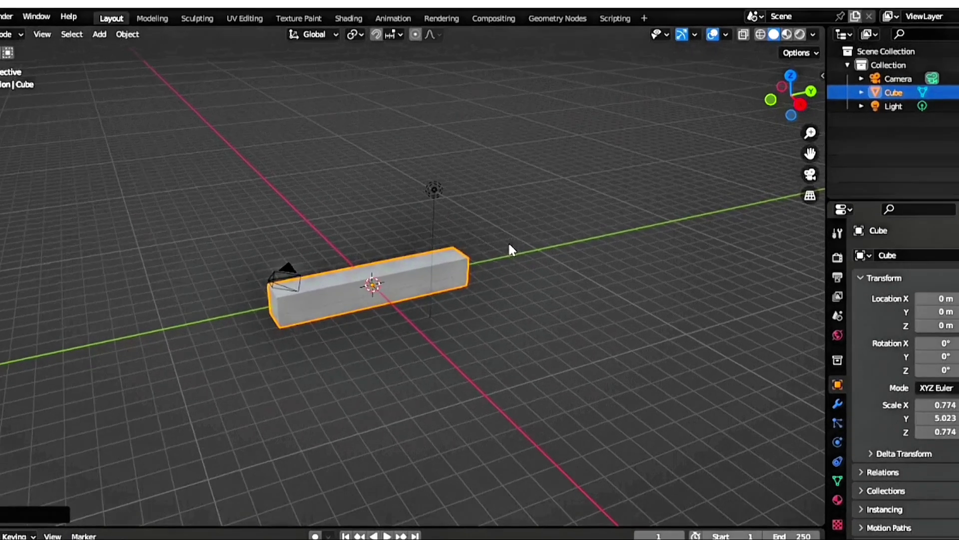
Show the transform sidebar and scale the stretched cube along the global X axis to about 3.885.
key(n)
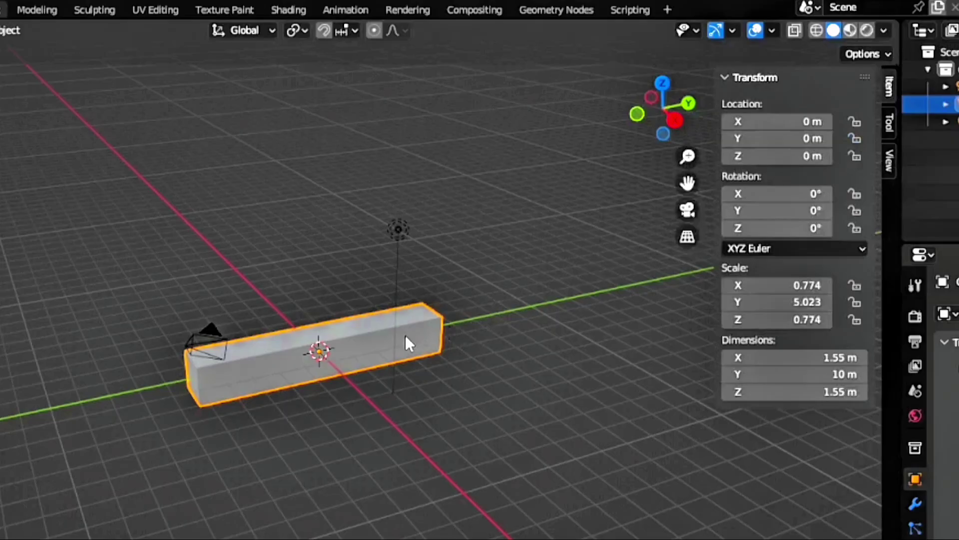
key(s)
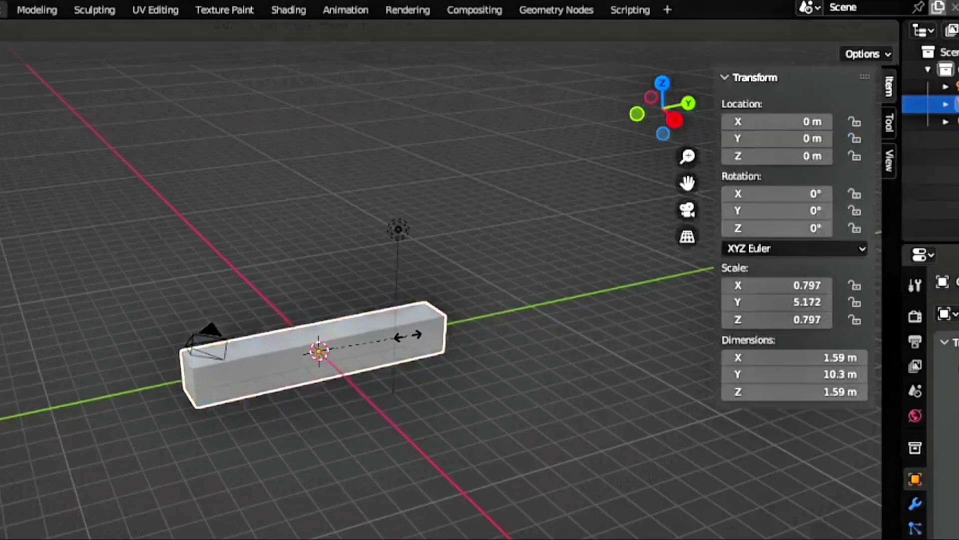
key(x)
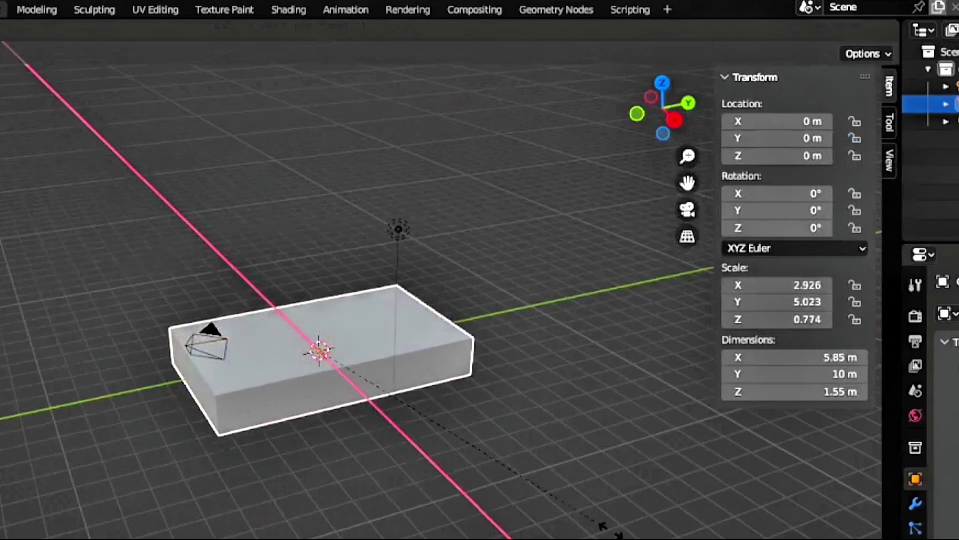
key(Return)
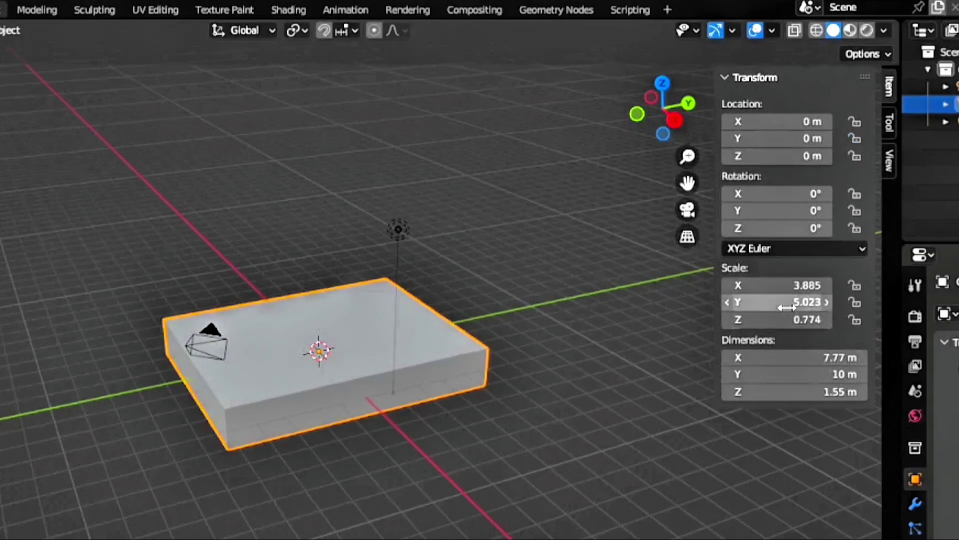
Adjust the cube's scale values to 1.355 in X and 1.393 in Y.
drag(795, 285, 685, 285)
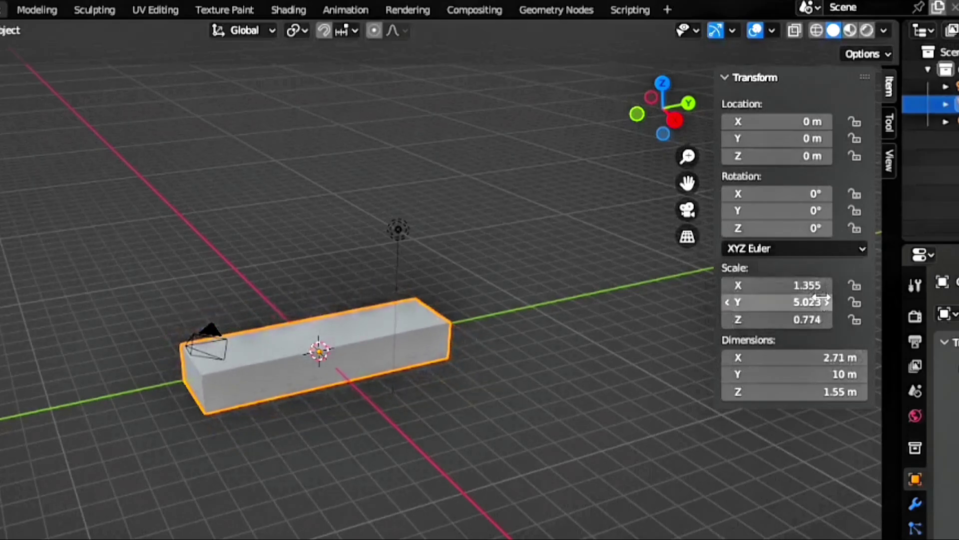
drag(805, 302, 630, 301)
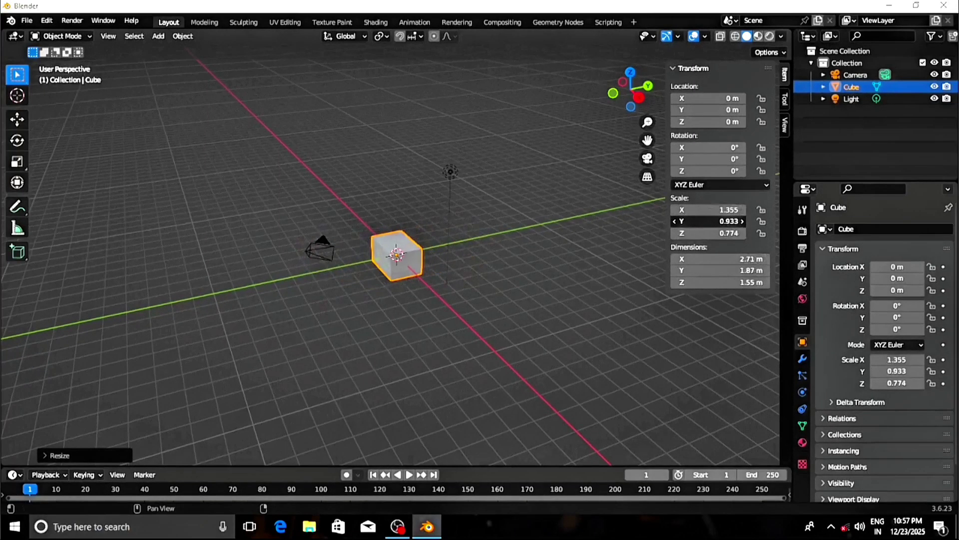
drag(709, 221, 729, 220)
Rotate the cube about the global Z axis to about -815° and try a rotation about the Y axis.
key(r)
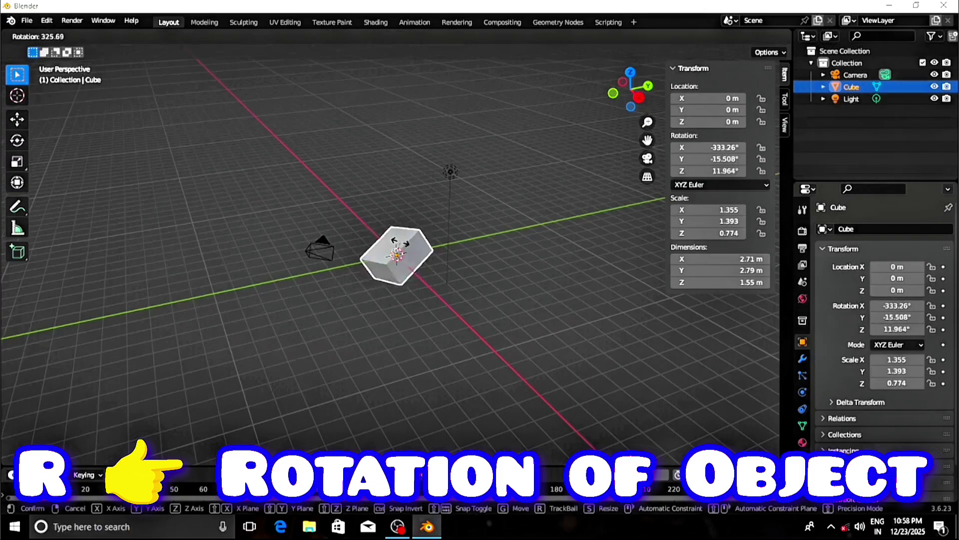
key(Escape)
key(r)
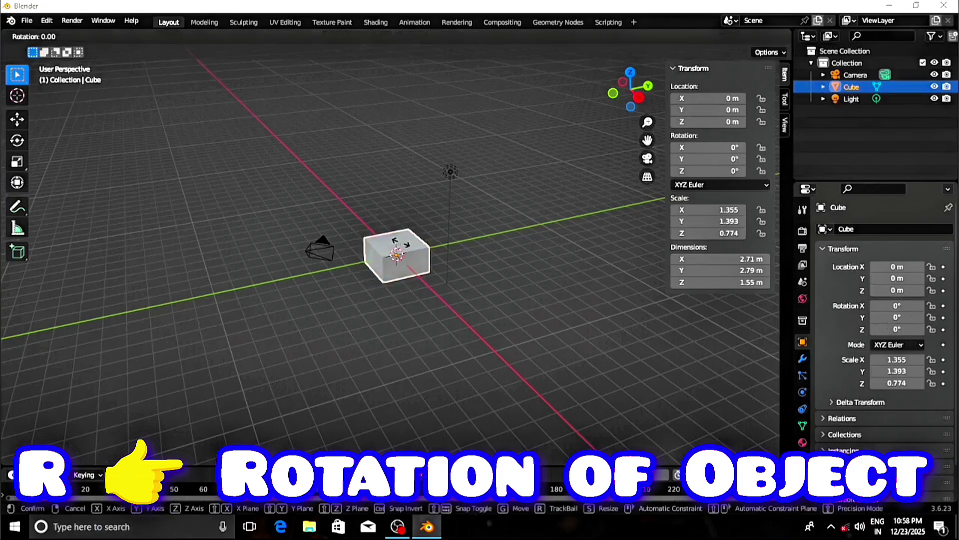
key(z)
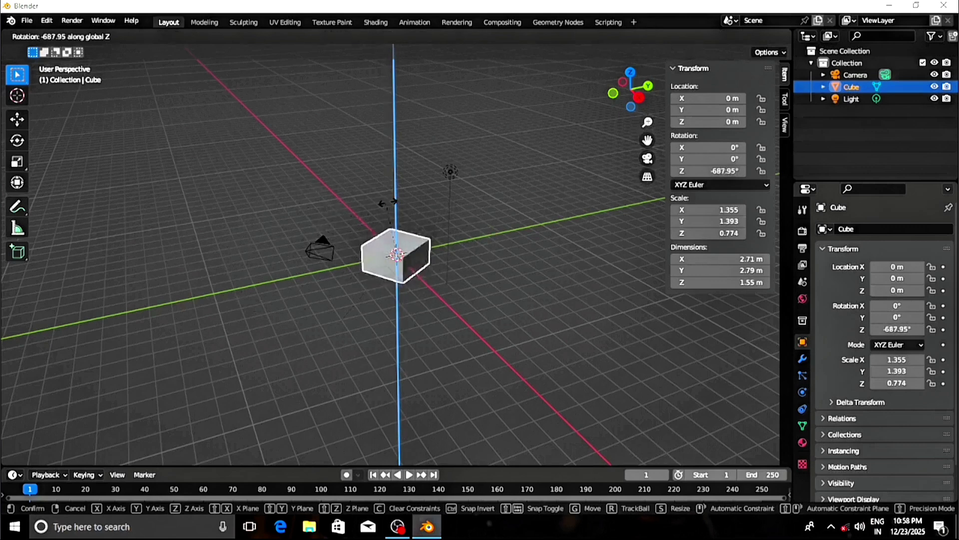
click(478, 292)
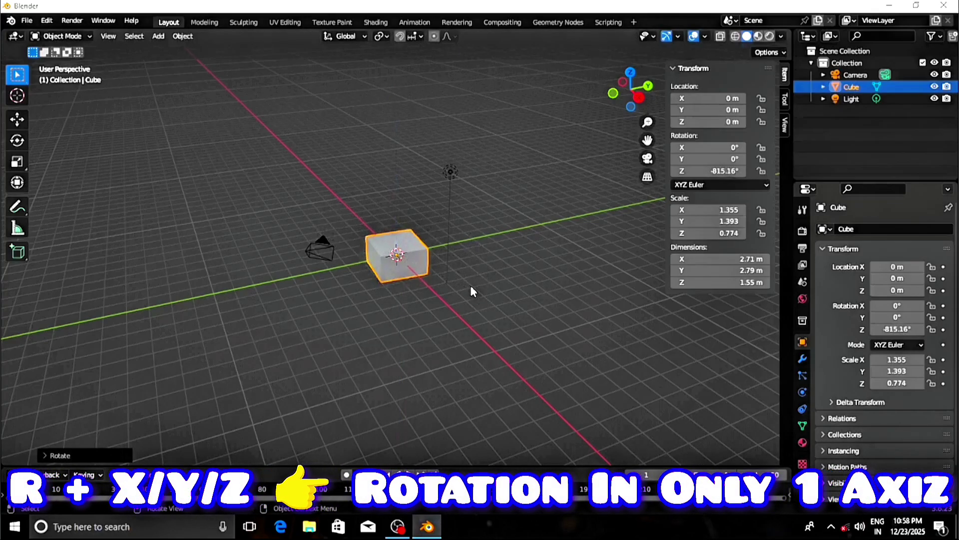
key(r)
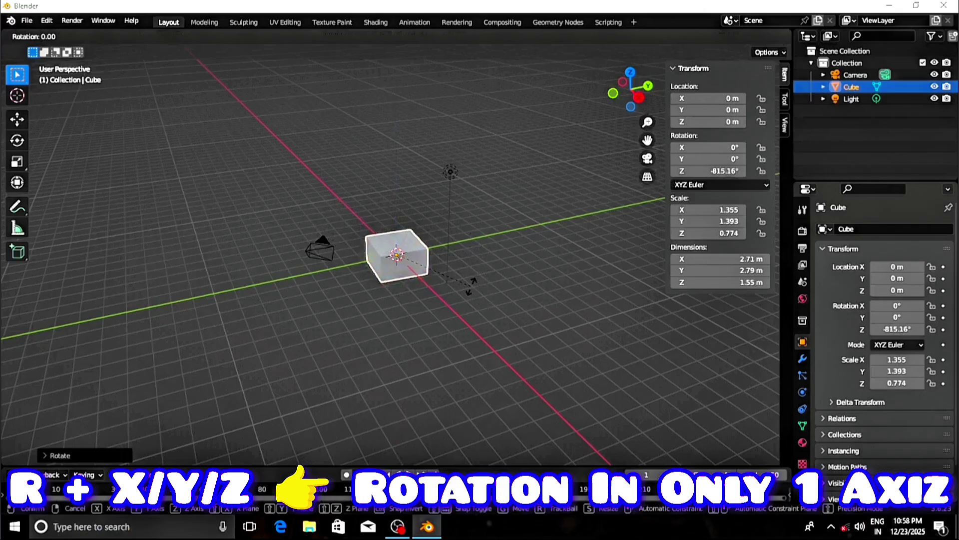
key(y)
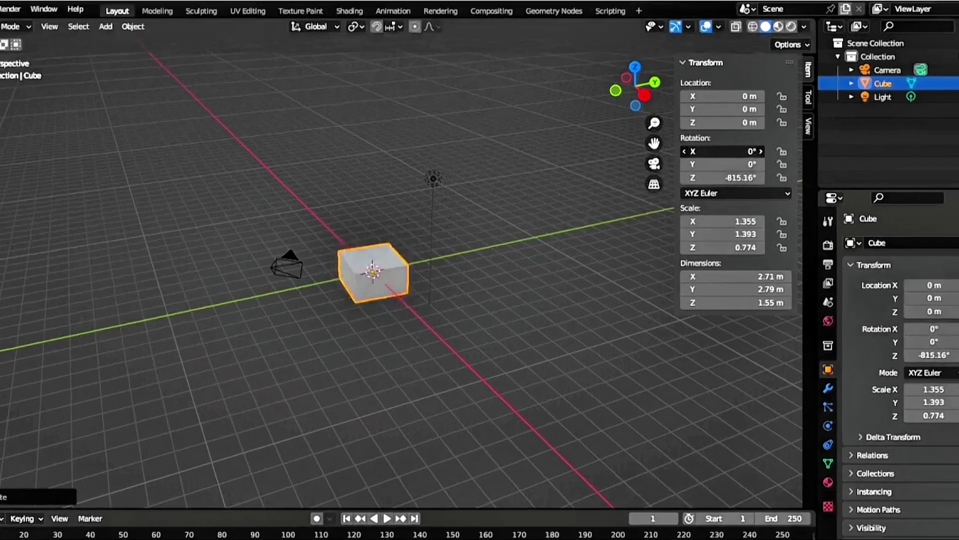
Adjust the cube's rotation values to X 151°, Y -128° and Z -853.16°.
drag(714, 152, 790, 152)
drag(715, 165, 620, 165)
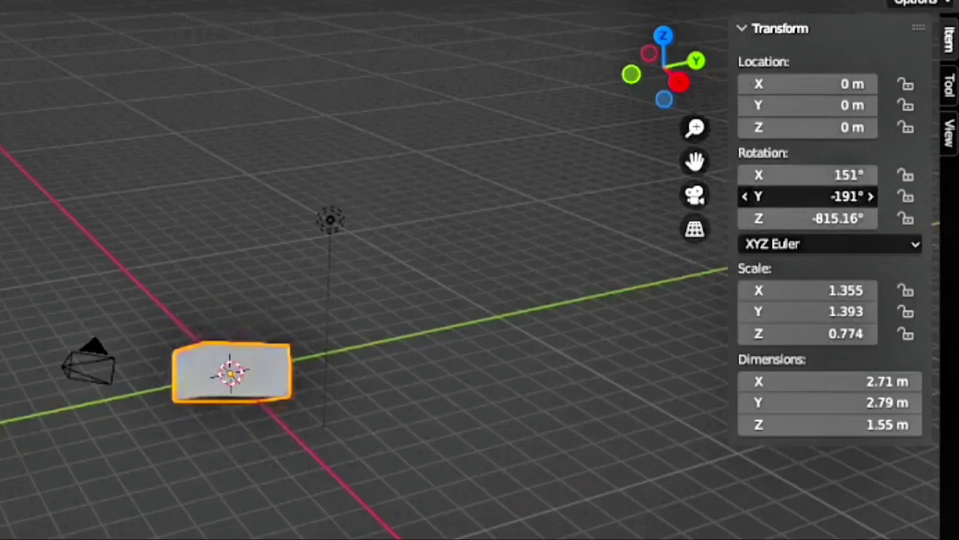
drag(642, 197, 694, 197)
drag(827, 217, 950, 217)
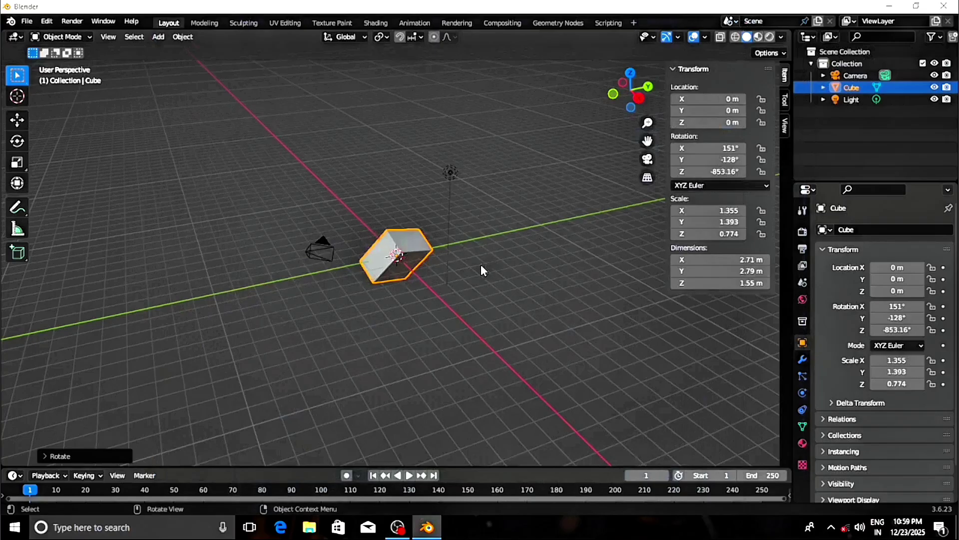
Delete the light, the cube and the camera from the scene.
click(451, 173)
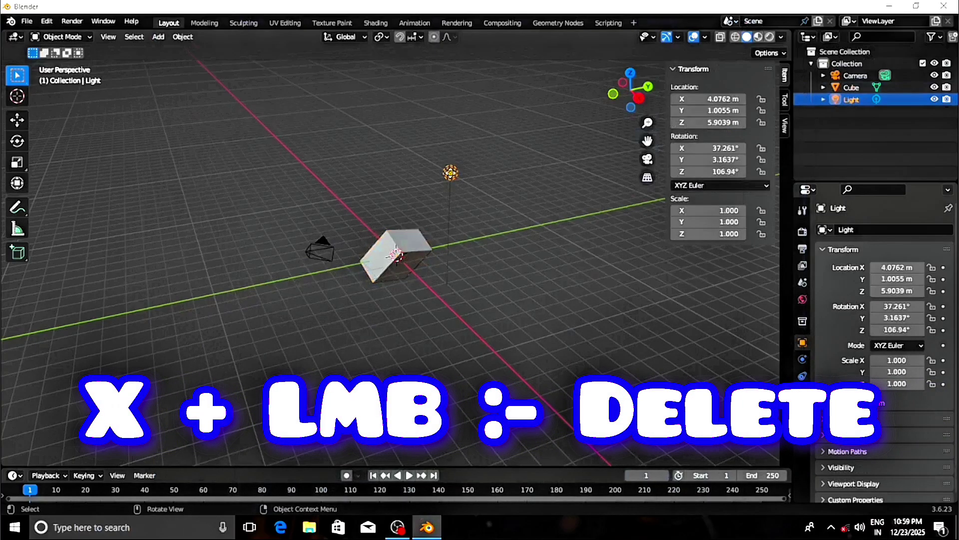
key(x)
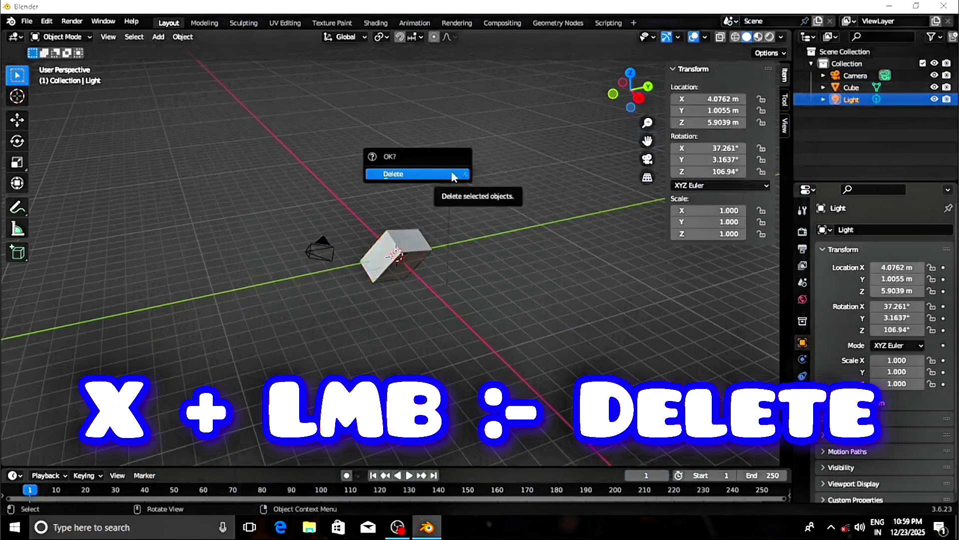
click(453, 175)
click(411, 254)
key(x)
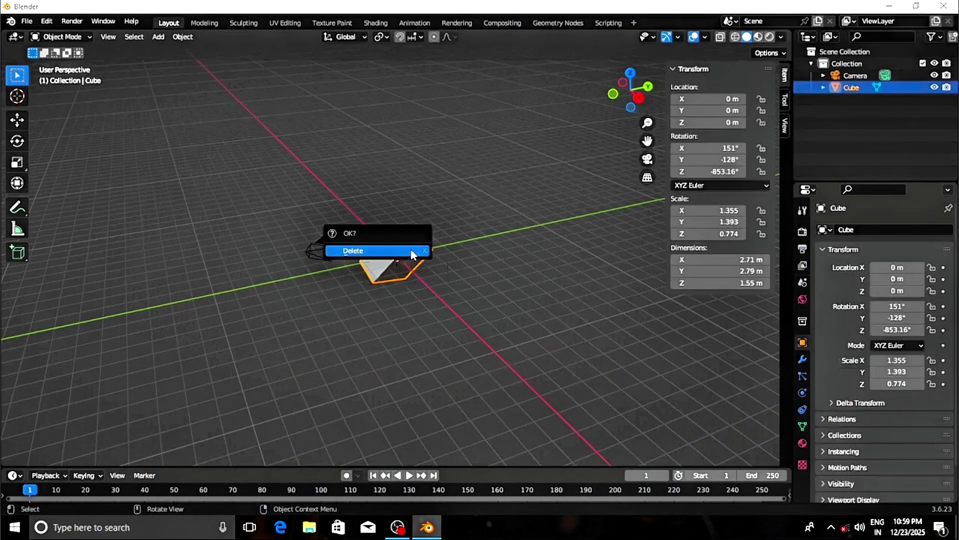
click(412, 252)
click(325, 250)
key(x)
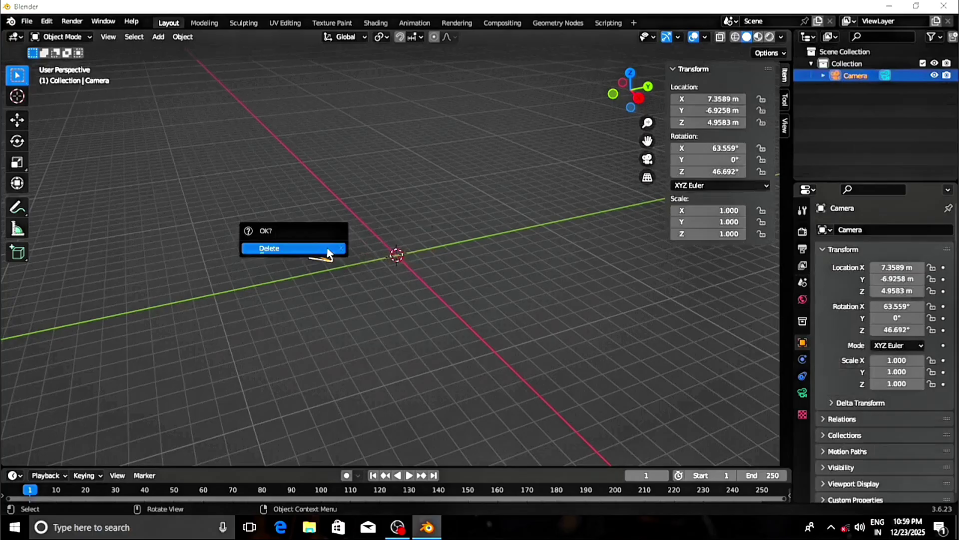
click(328, 249)
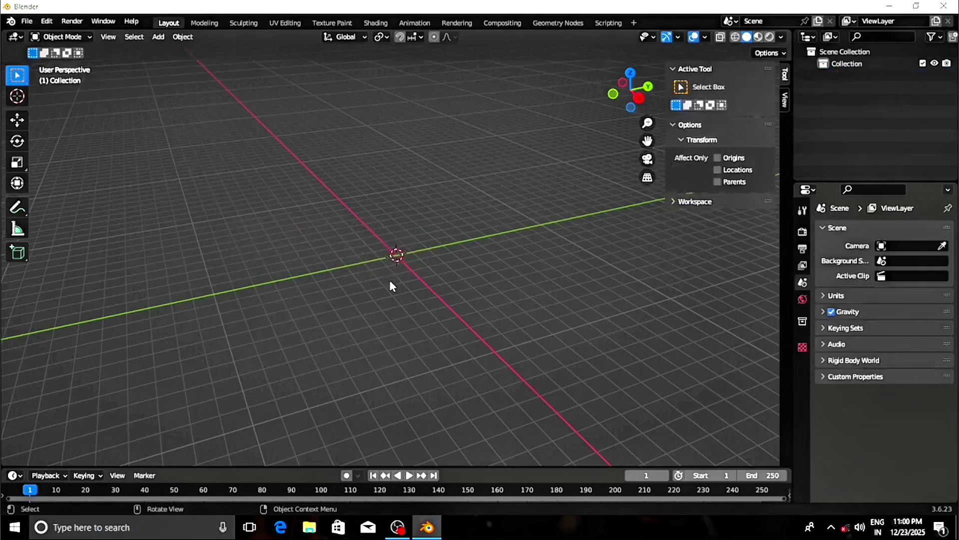
Add a Monkey mesh at the origin of the empty scene.
mouse_move(388, 281)
middle_down()
mouse_move(446, 281)
mouse_move(374, 280)
middle_up()
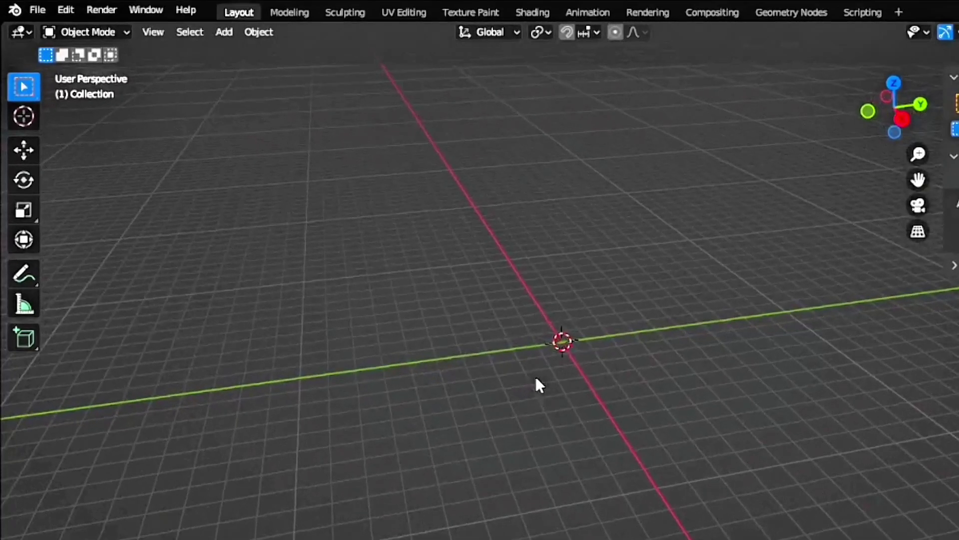
click(223, 33)
mouse_move(246, 59)
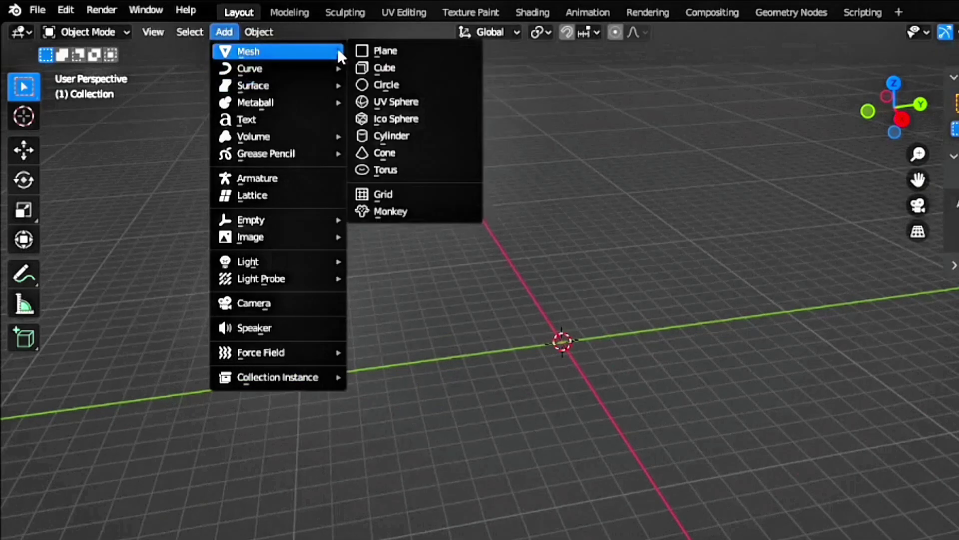
click(393, 211)
Apply Shade Smooth to the monkey mesh and keep it selected.
drag(481, 275, 556, 276)
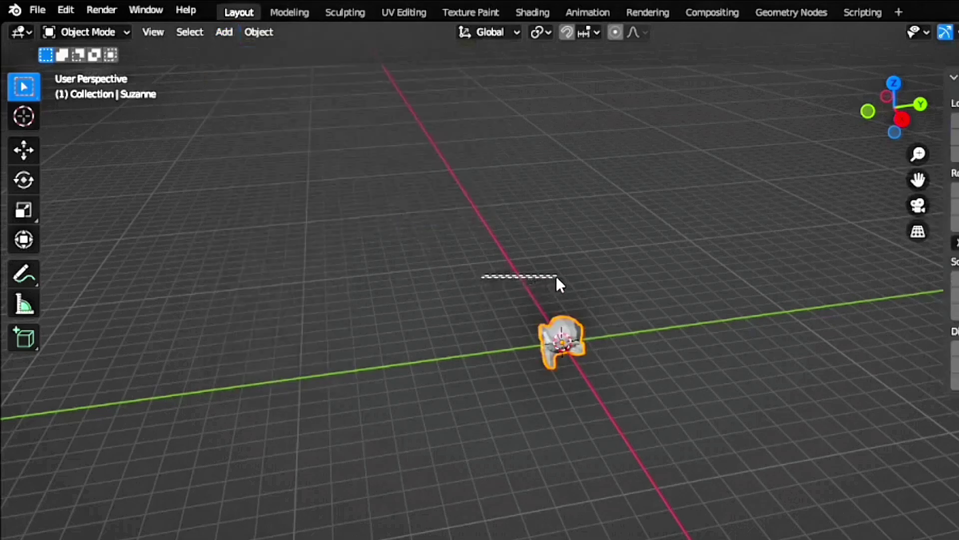
click(501, 262)
click(424, 270)
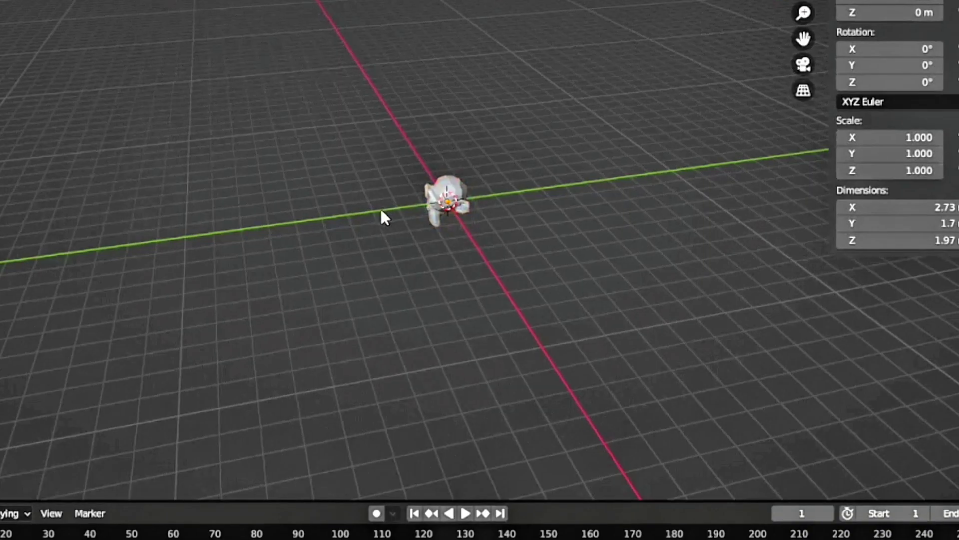
middle_drag(469, 286, 615, 293)
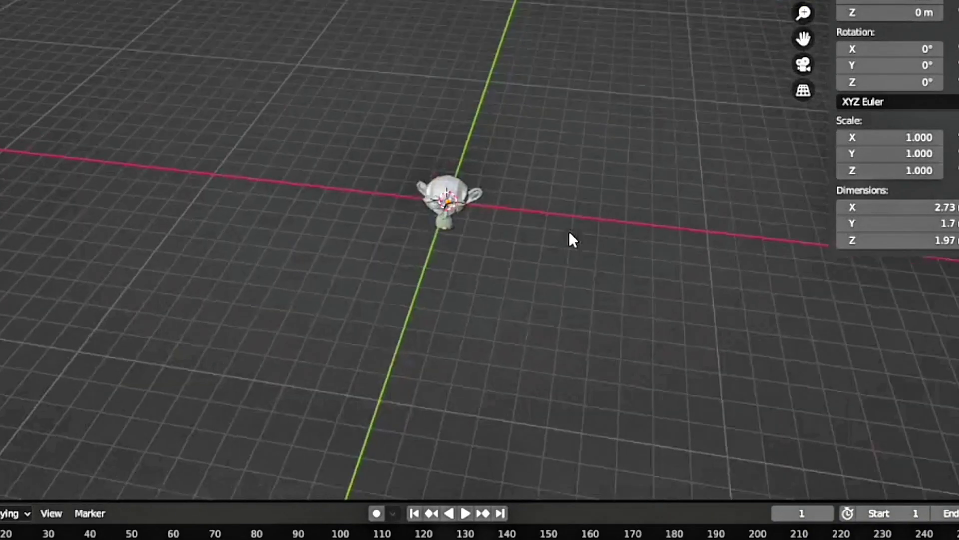
middle_drag(573, 240, 498, 221)
scroll(554, 194, up, 2)
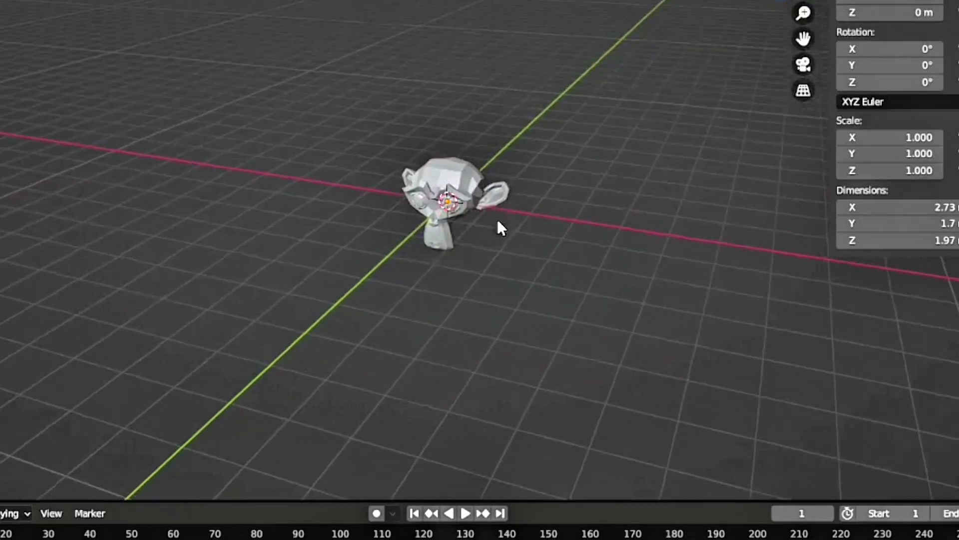
right_click(448, 182)
click(448, 182)
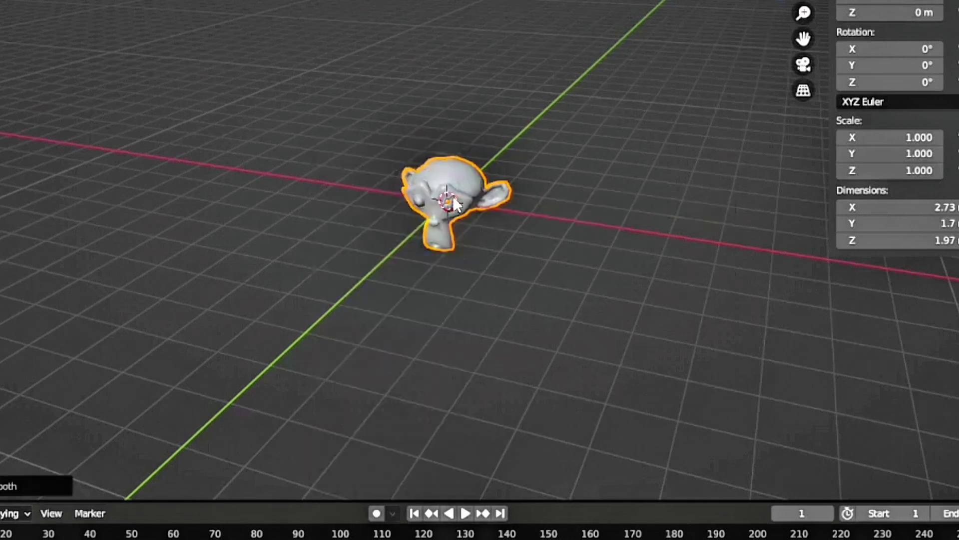
Try to move the monkey along the global X, Y and Z axes in turn, cancelling the move.
key(g)
key(x)
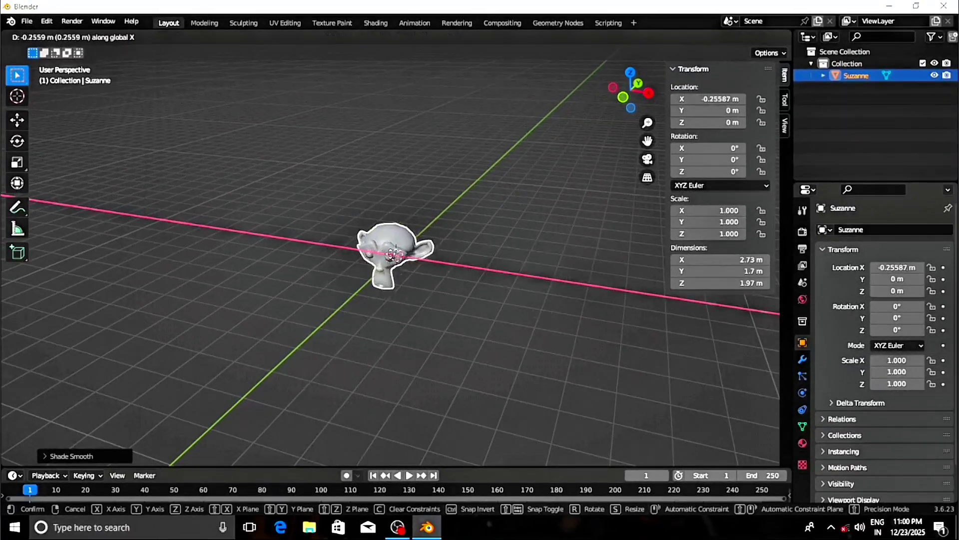
key(y)
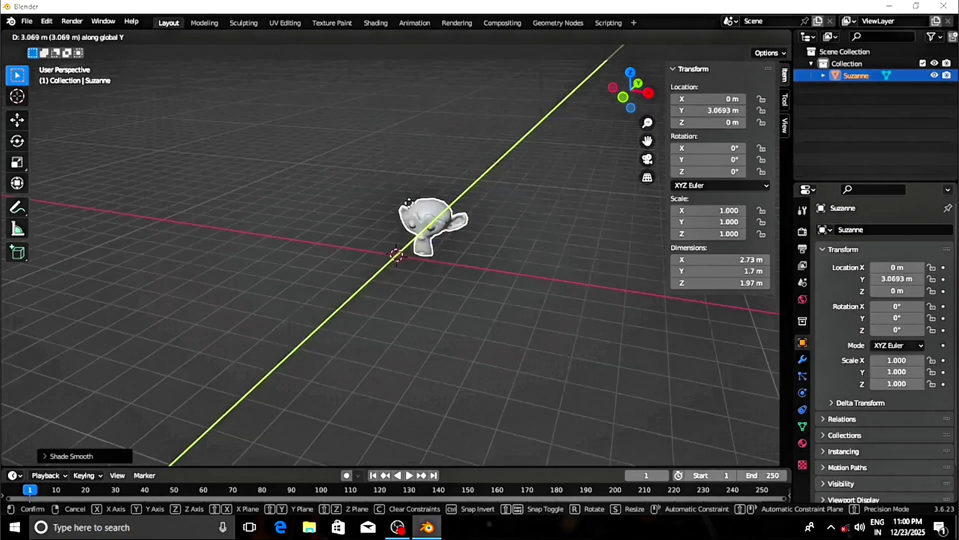
key(z)
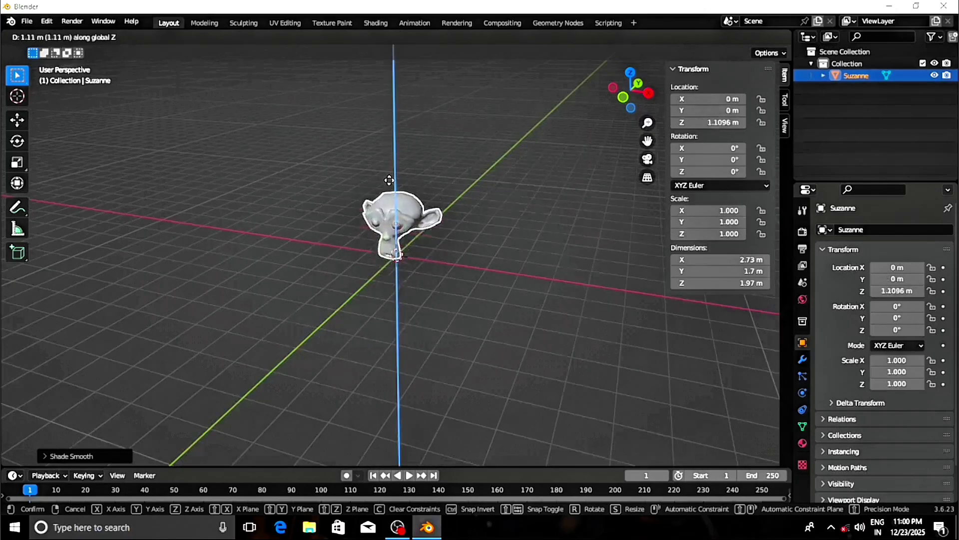
right_click(403, 246)
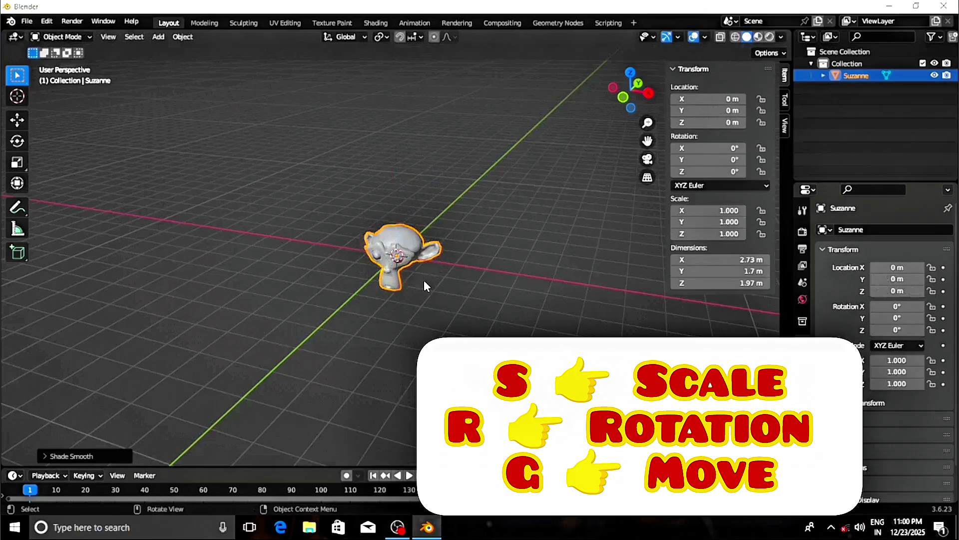
Try to scale the monkey uniformly and along the global X, Y and Z axes in turn, cancelling the scaling.
key(s)
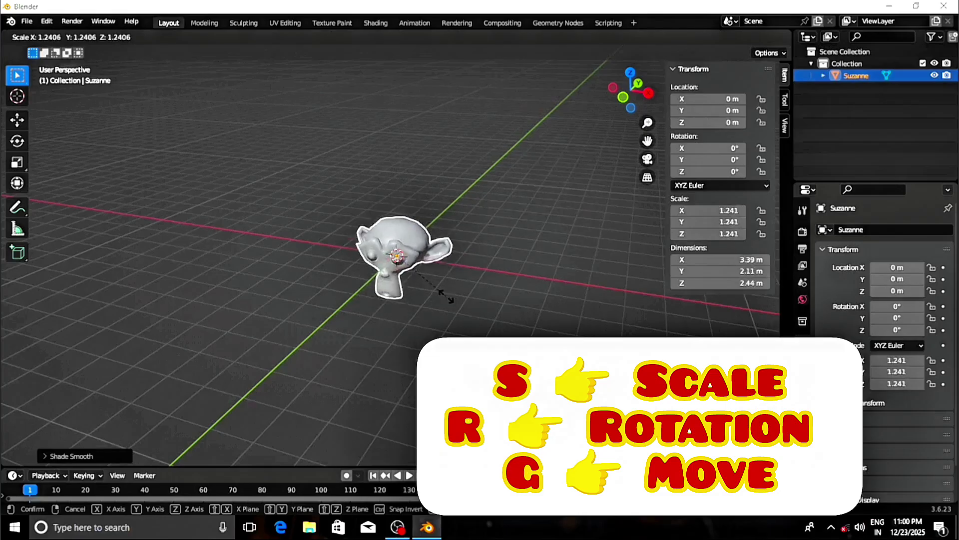
key(x)
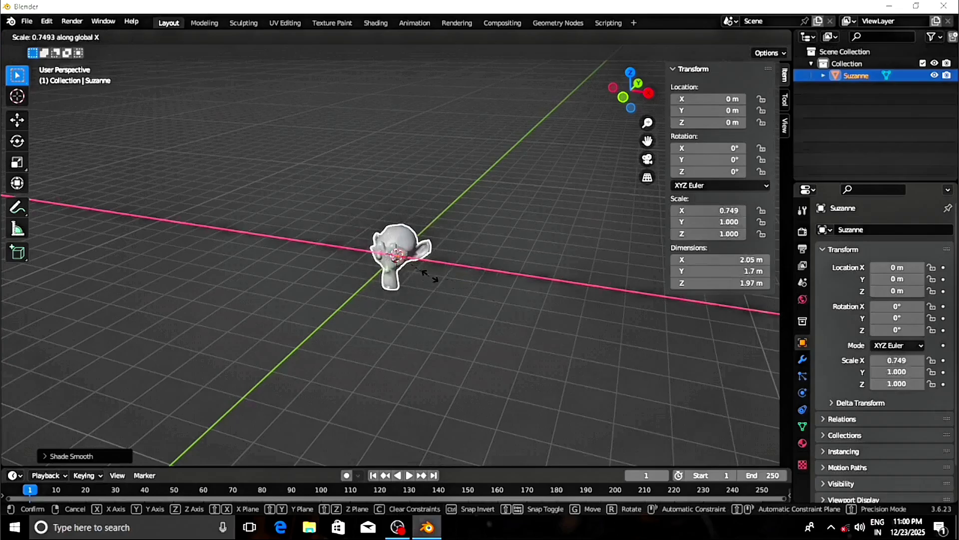
key(y)
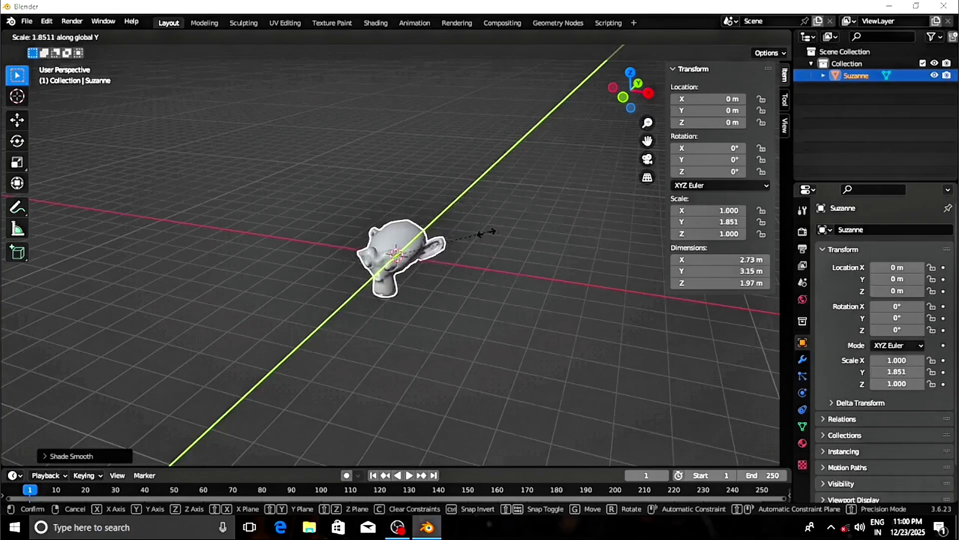
key(z)
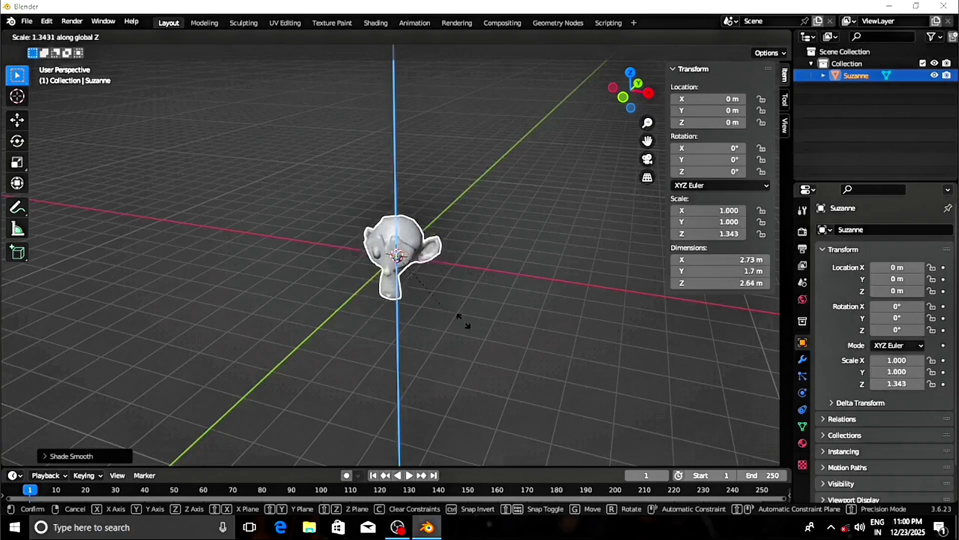
key(Escape)
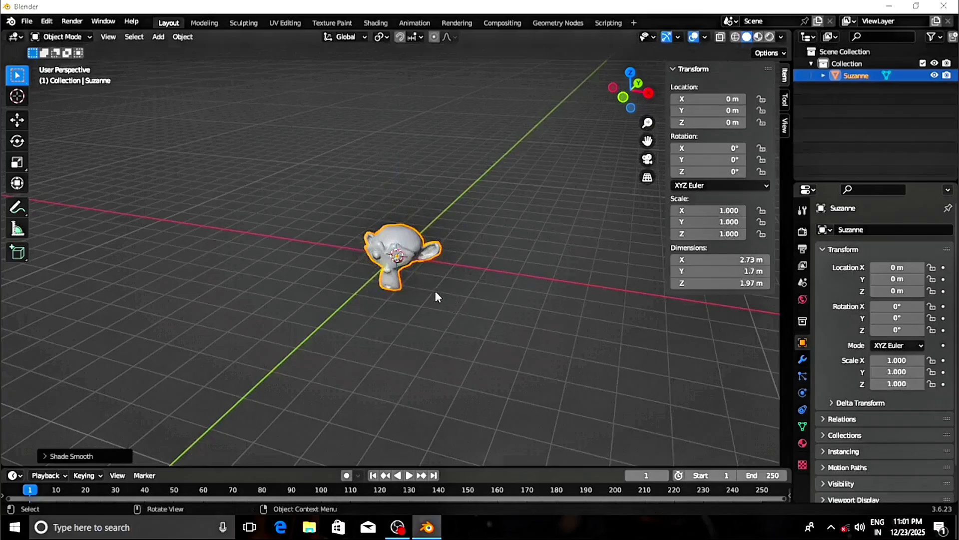
Rotate the monkey freely and about the global X, Y and Z axes in turn.
key(r)
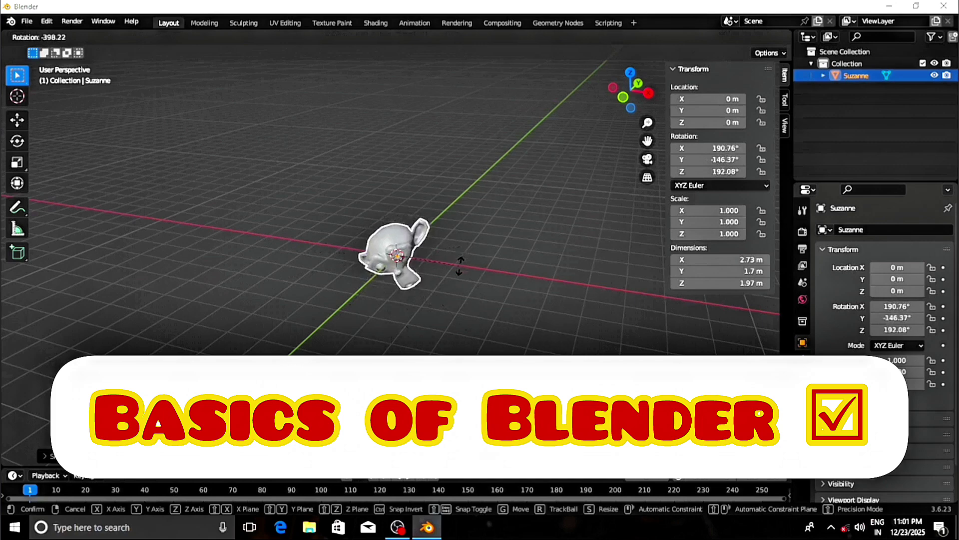
key(x)
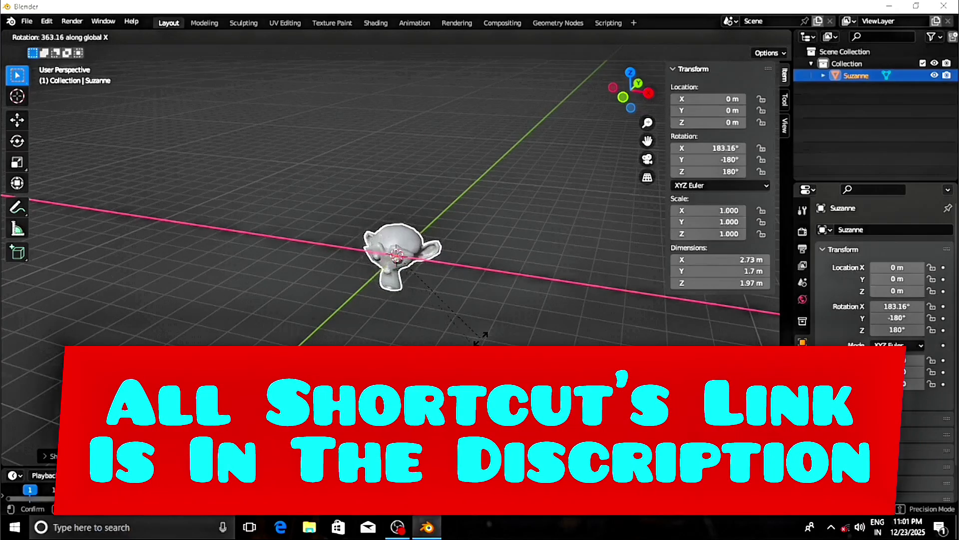
key(y)
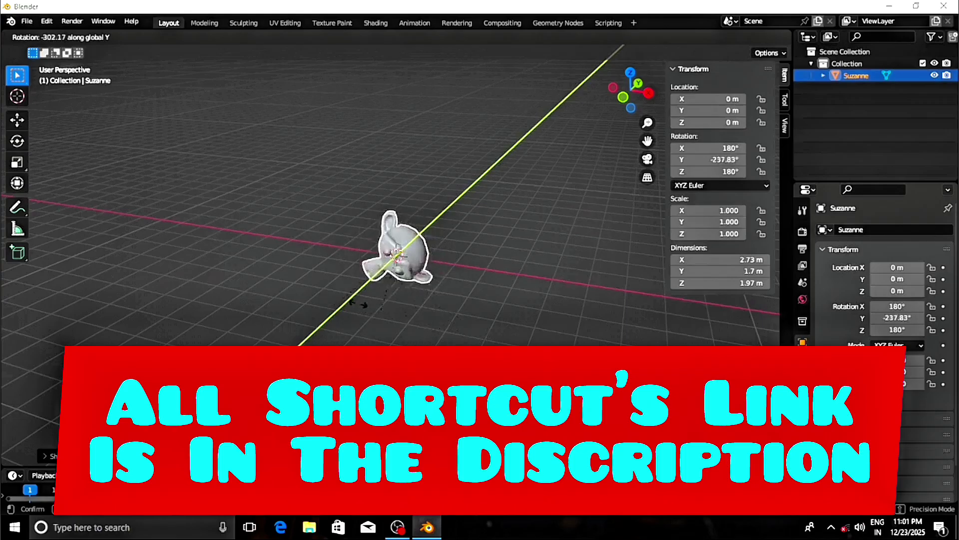
key(z)
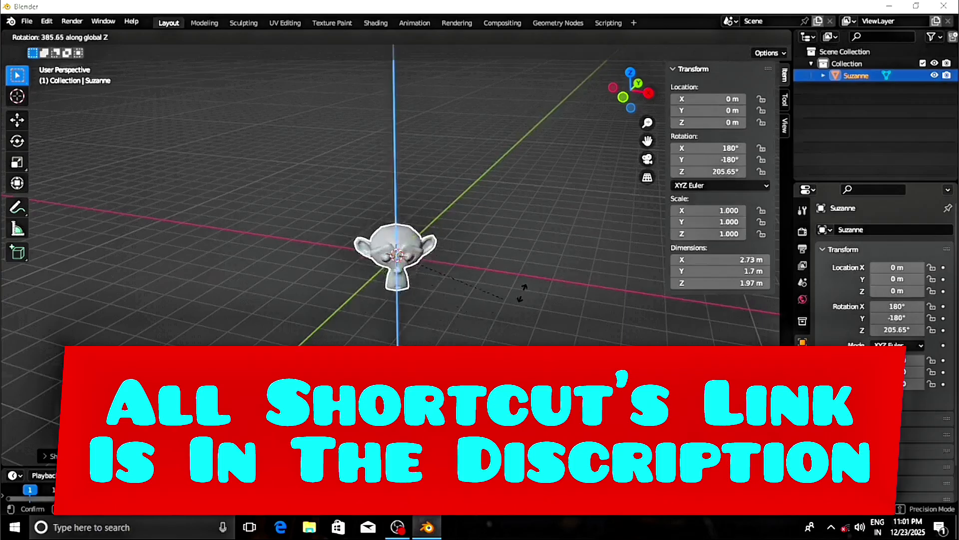